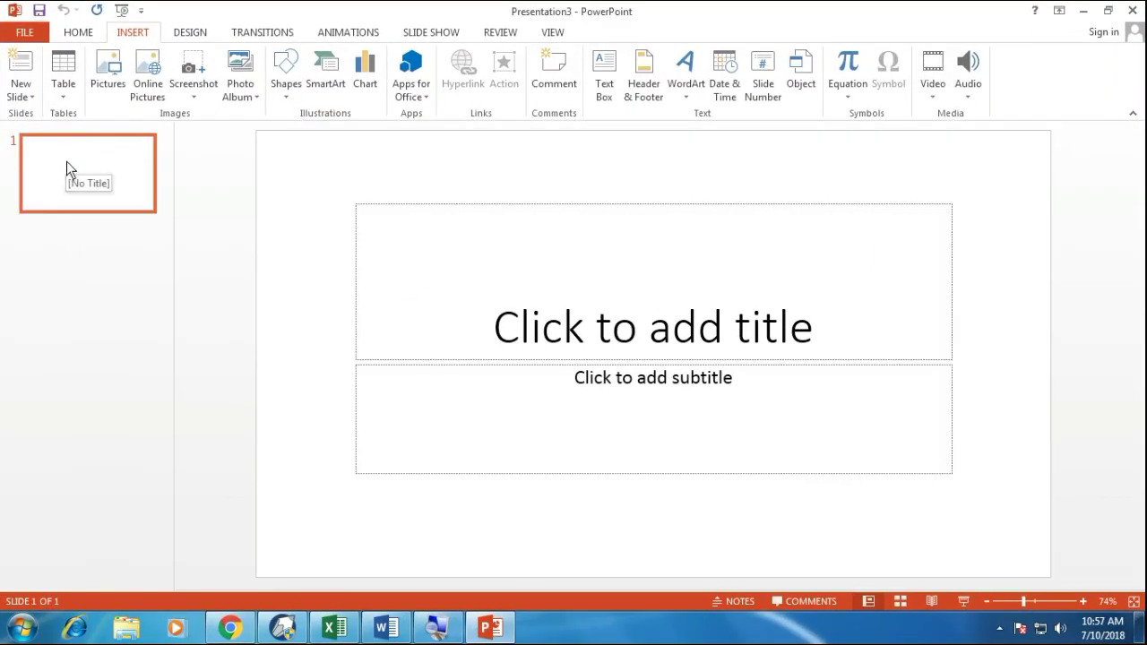
Open the Office Theme layout gallery from New Slide on the INSERT tab.
left_click(79, 32)
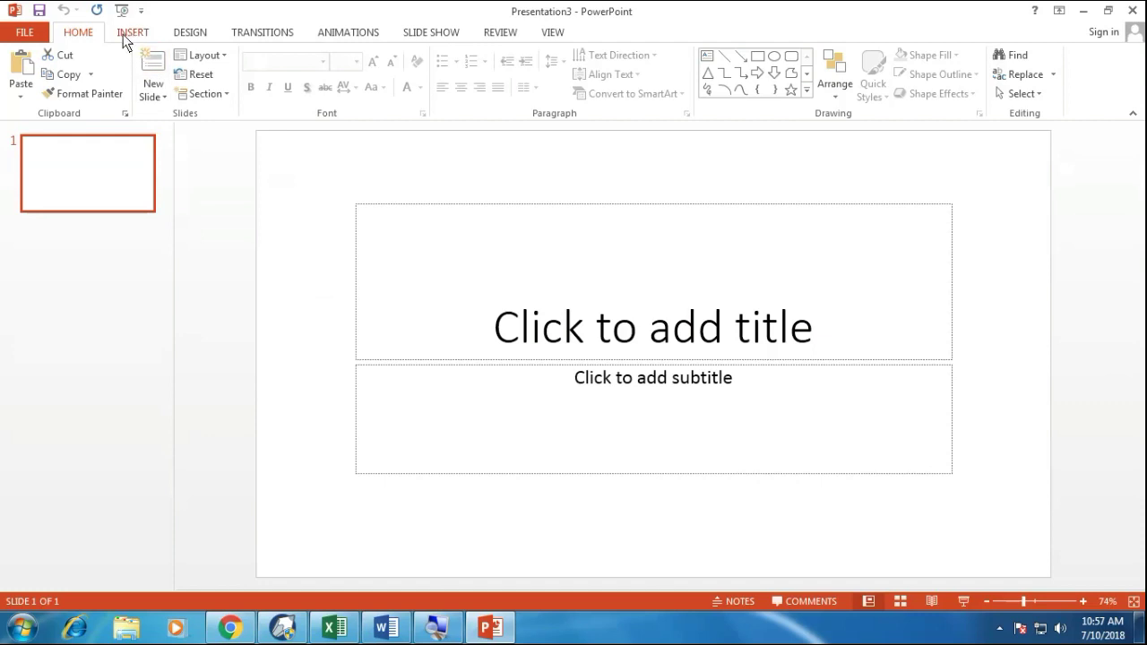
left_click(123, 33)
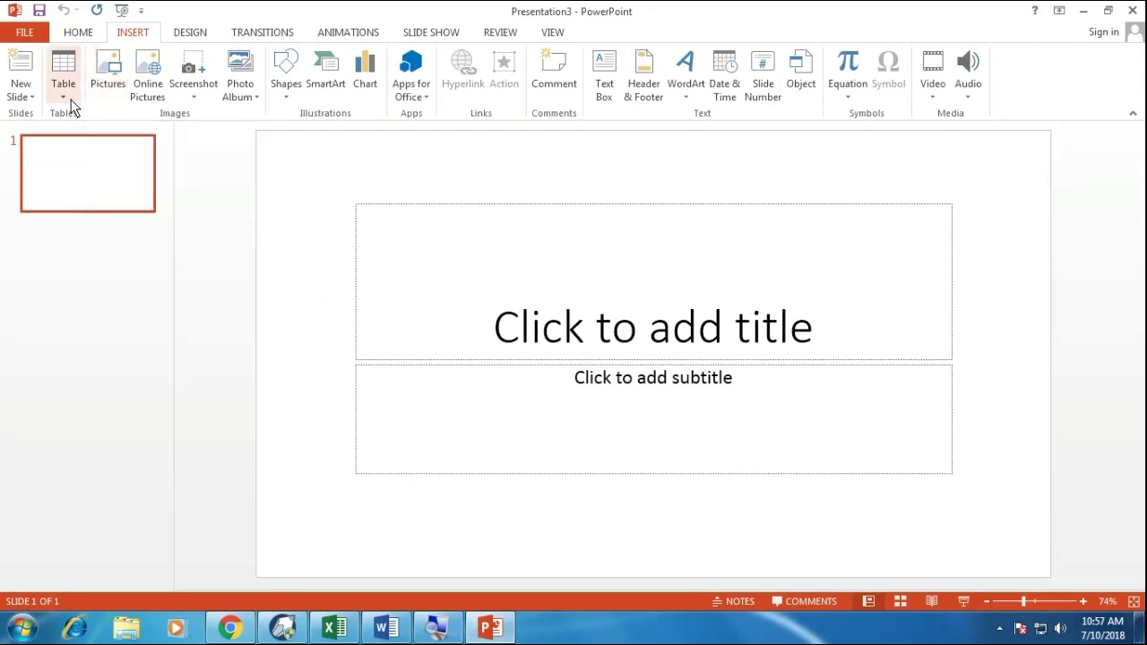
left_click(30, 97)
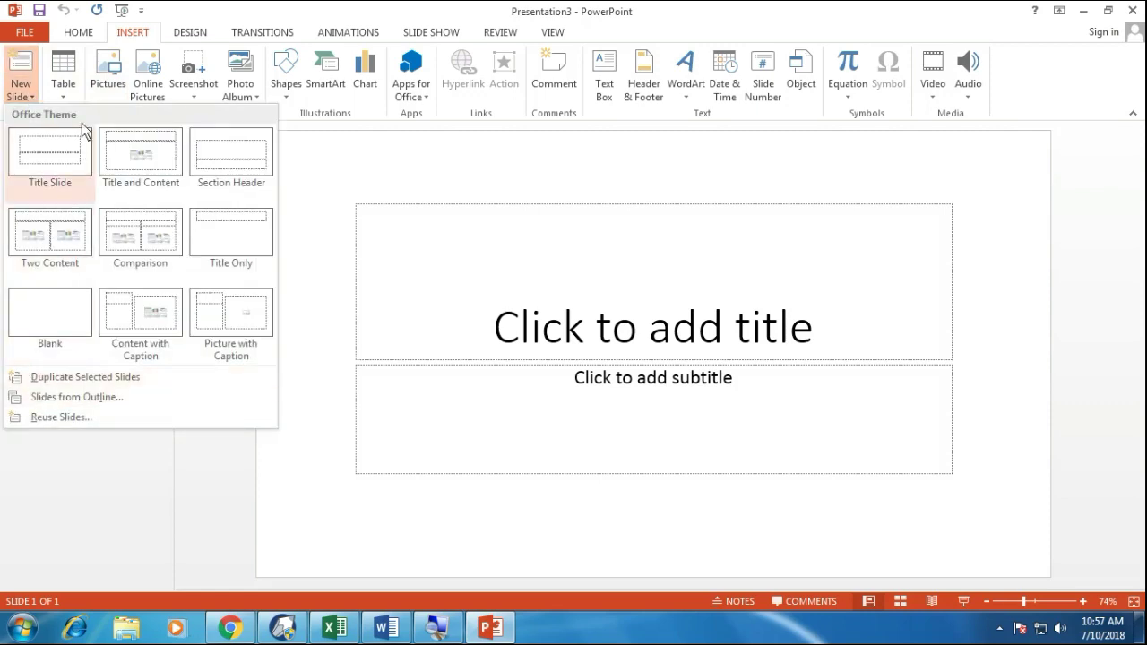
left_click(68, 98)
left_click(68, 99)
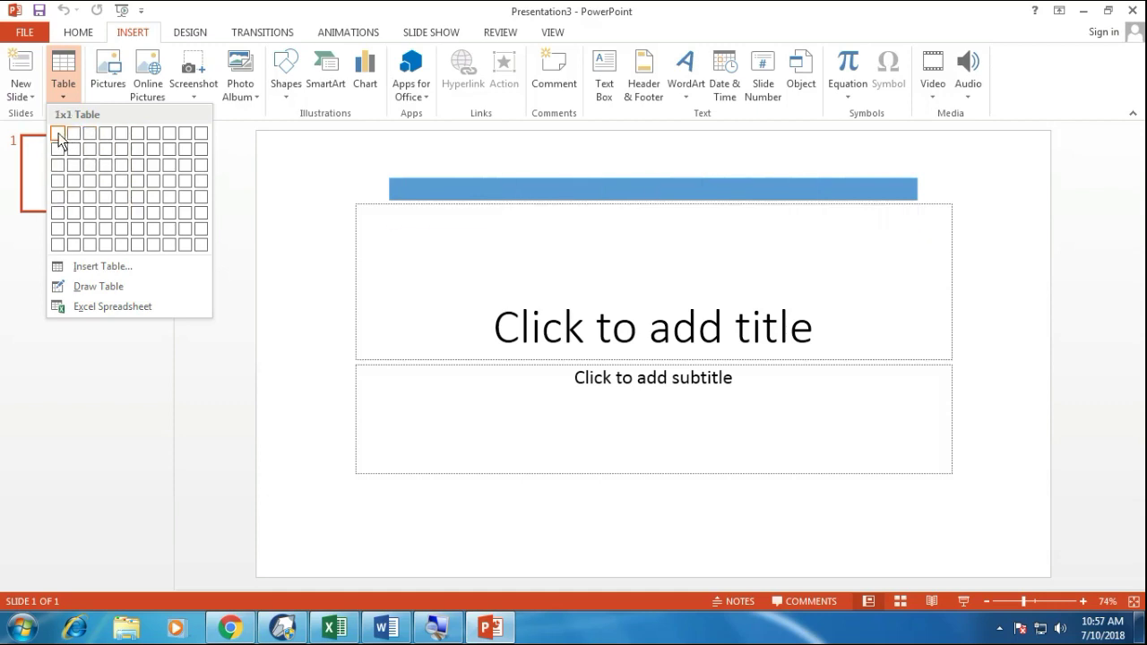
left_click(117, 182)
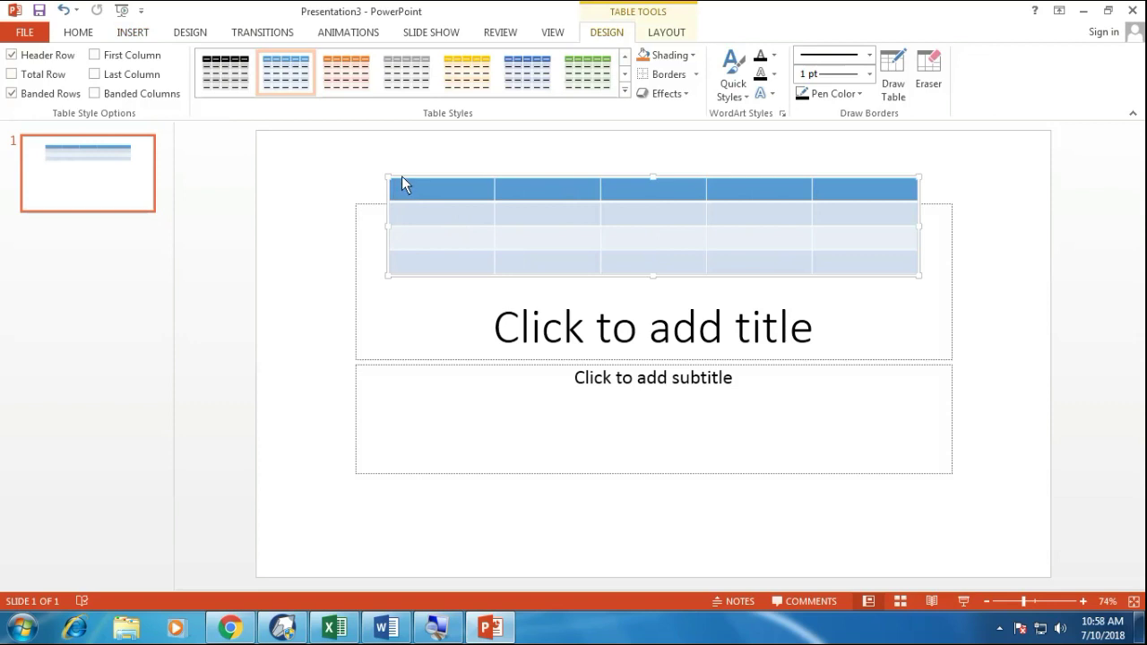
key("ctrl+z")
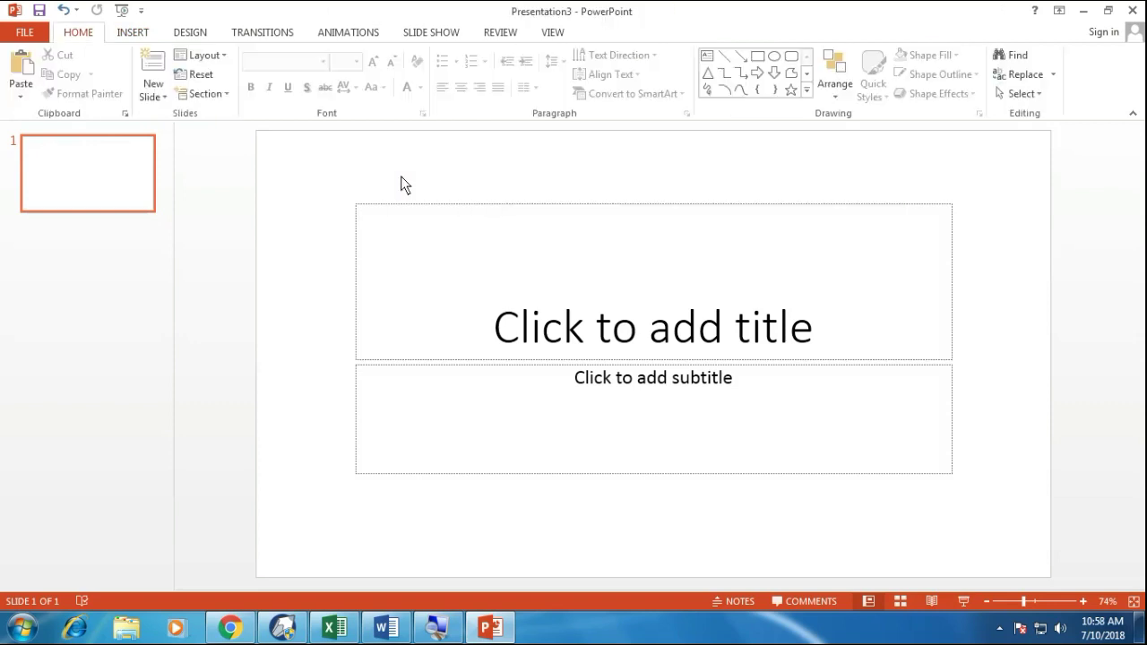
left_click(130, 32)
left_click(65, 90)
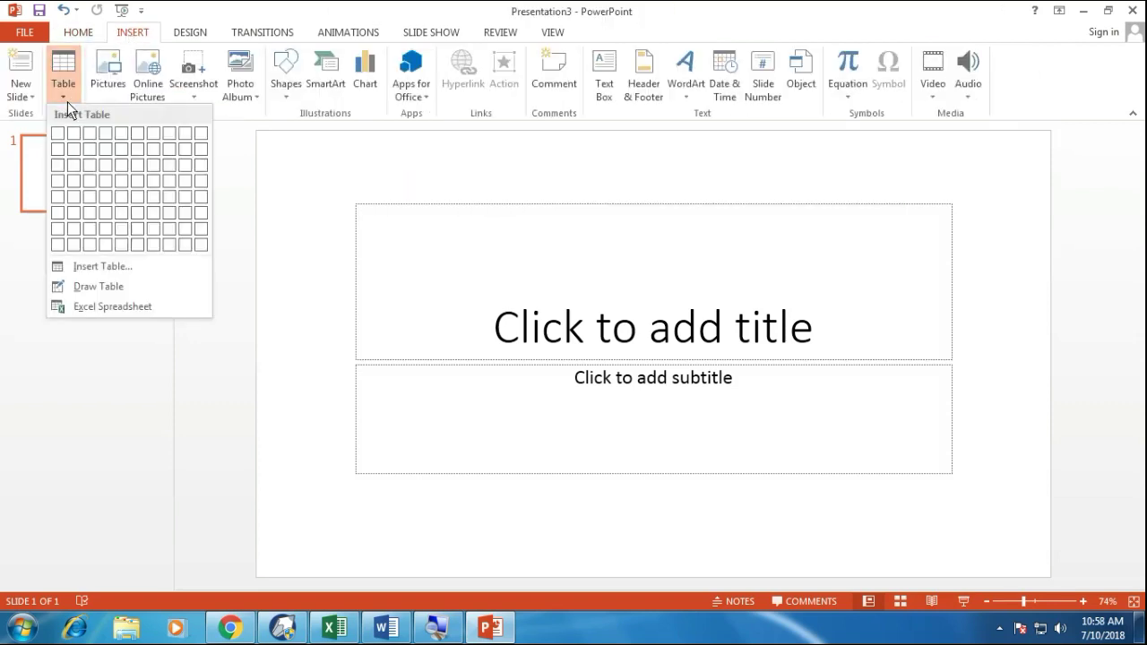
left_click(104, 265)
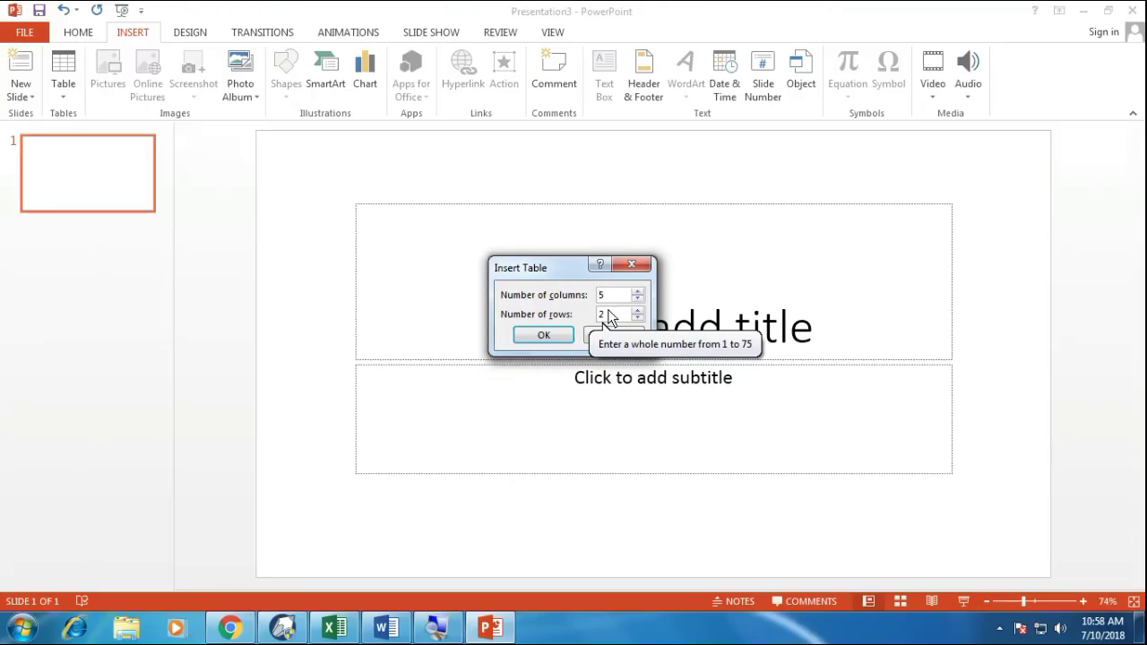
double_click(608, 317)
type("4")
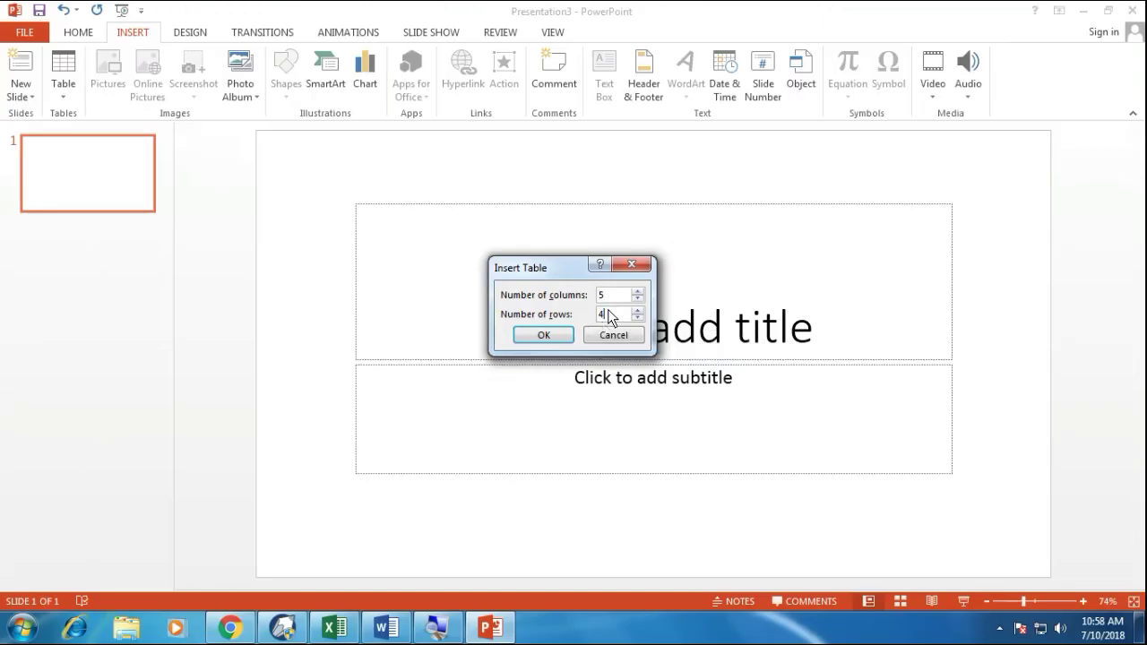
key("Return")
key("ctrl+z")
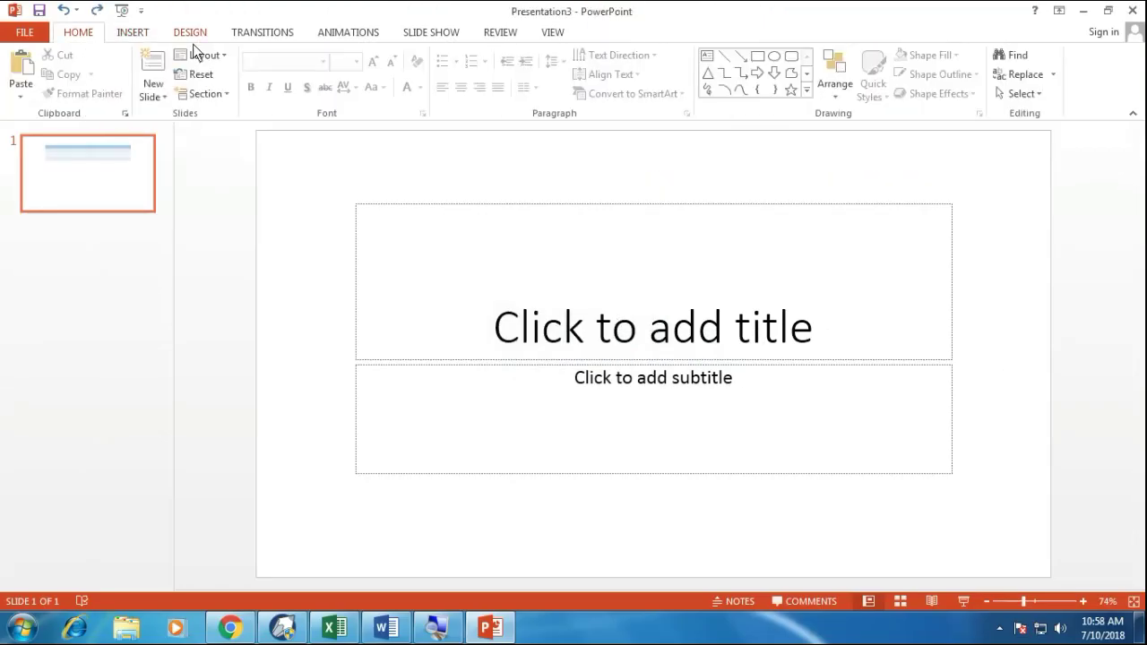
left_click(130, 33)
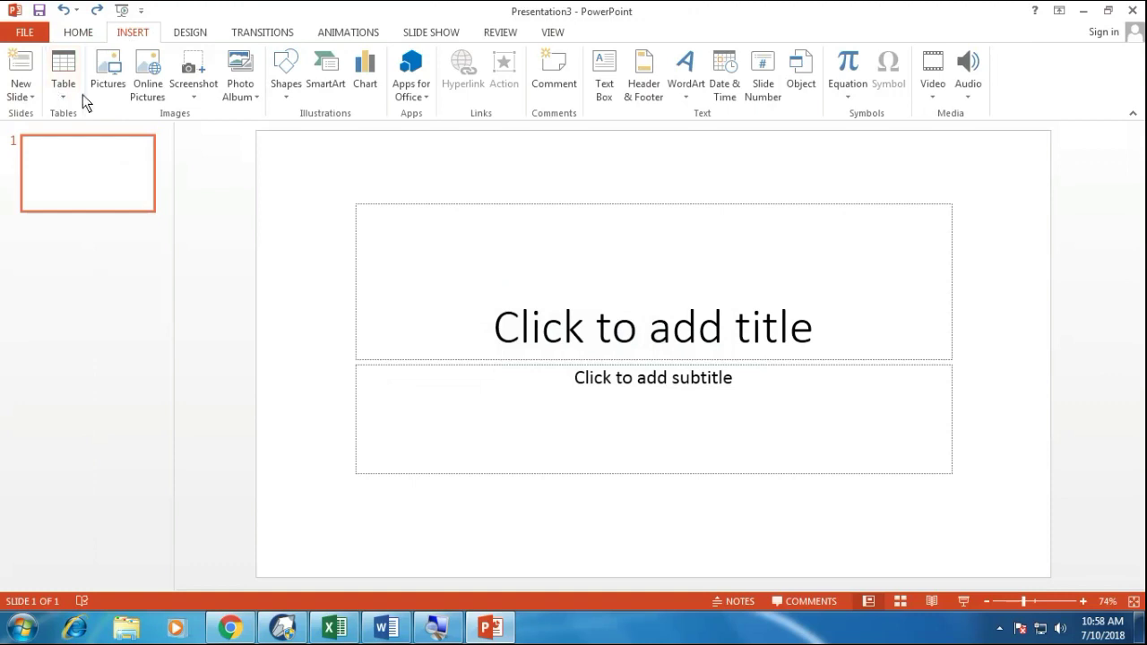
Add a Title and Content slide, then insert and undo a 5-column, 2-row table.
left_click(23, 97)
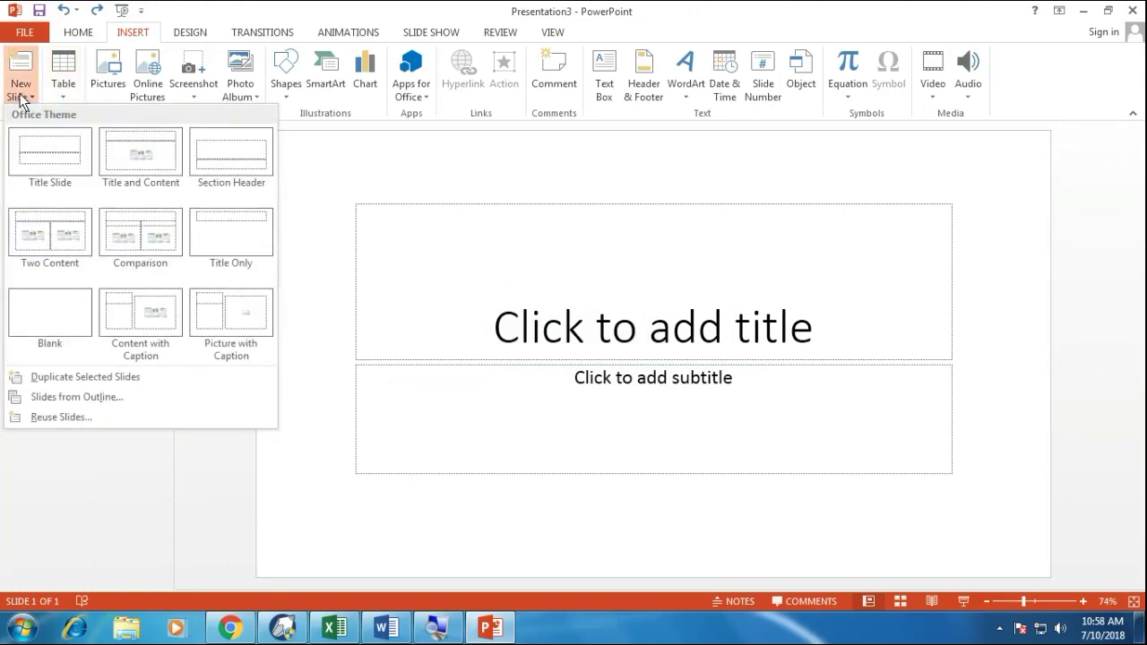
left_click(124, 158)
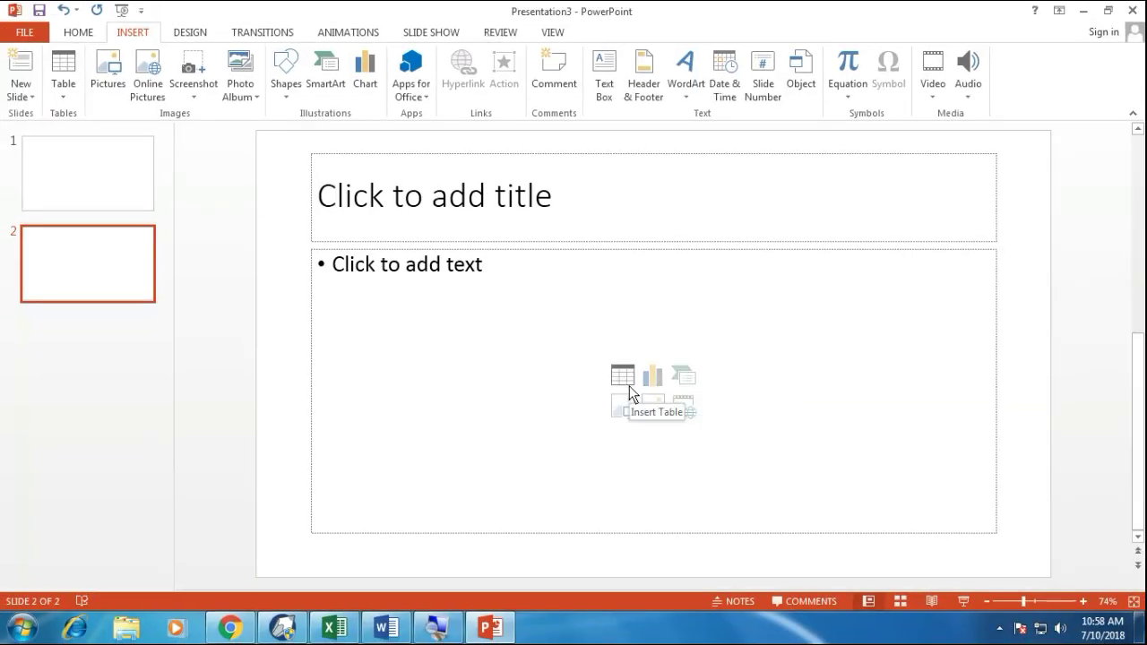
left_click(627, 383)
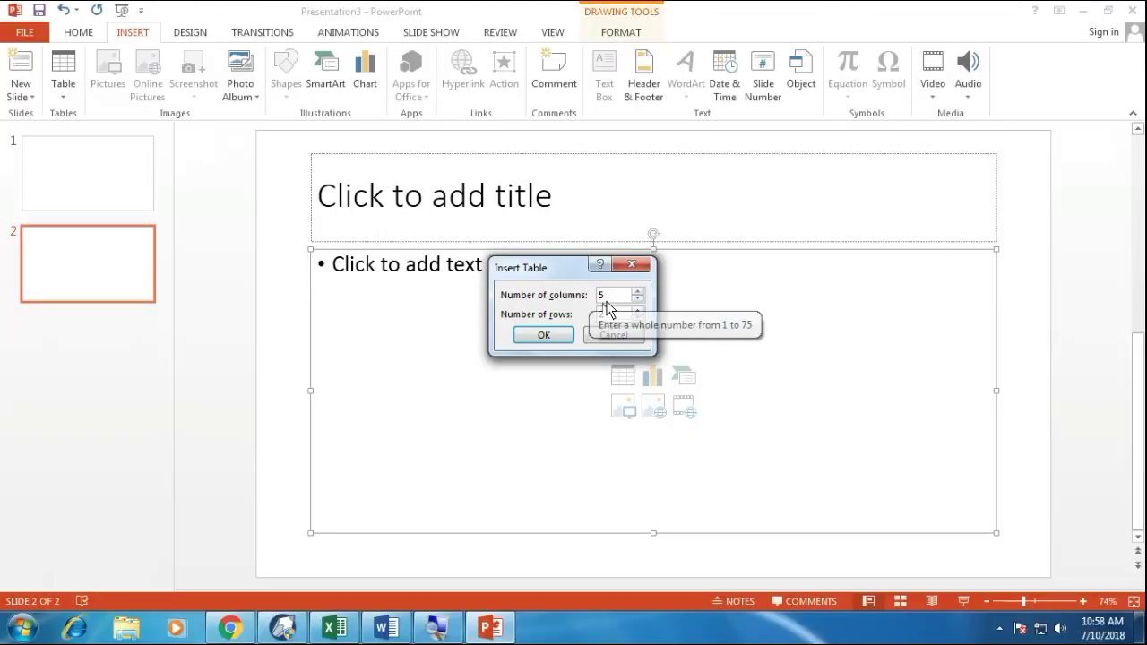
left_click(559, 336)
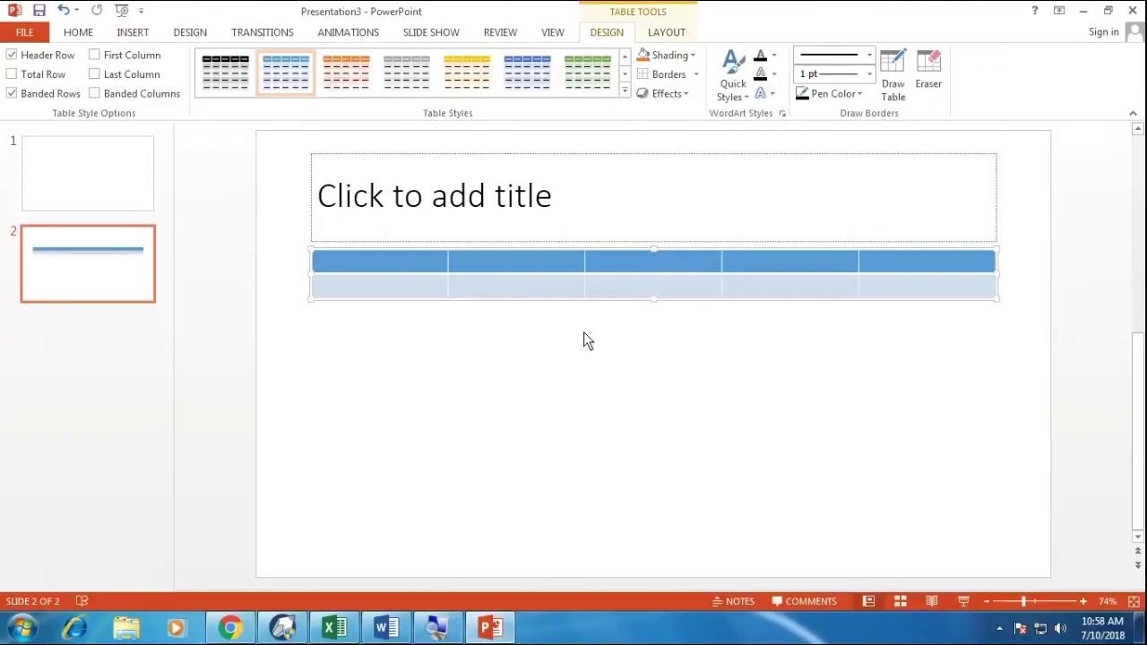
key("ctrl+z")
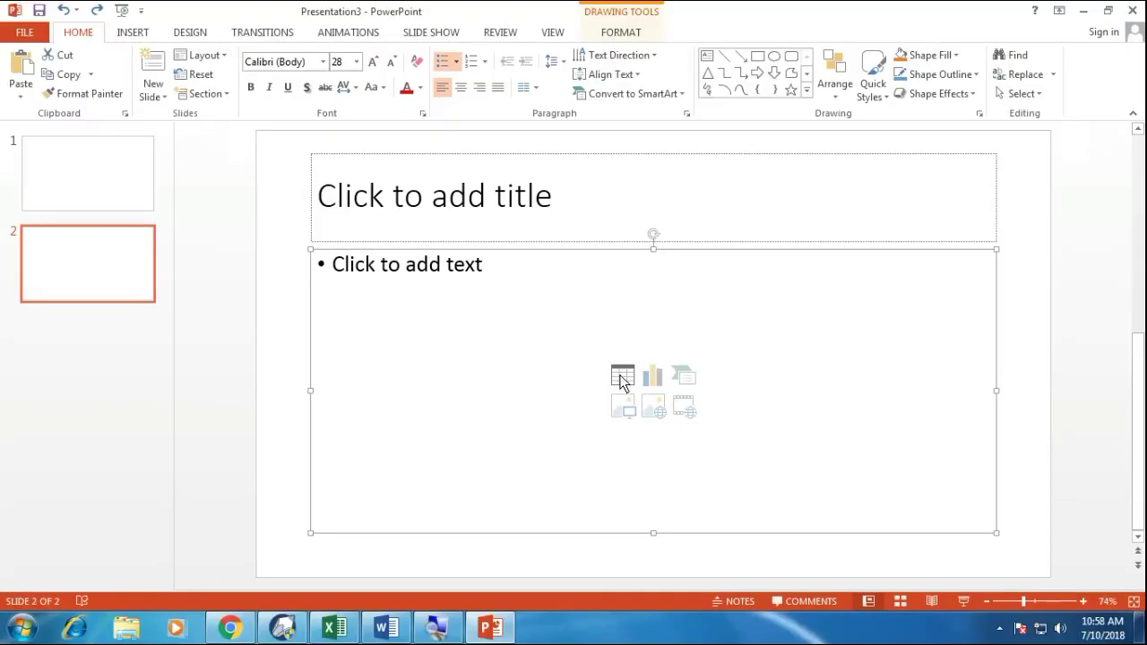
left_click(305, 213)
Insert the Koala photo from Sample Pictures into slide 2's content placeholder.
left_click(126, 34)
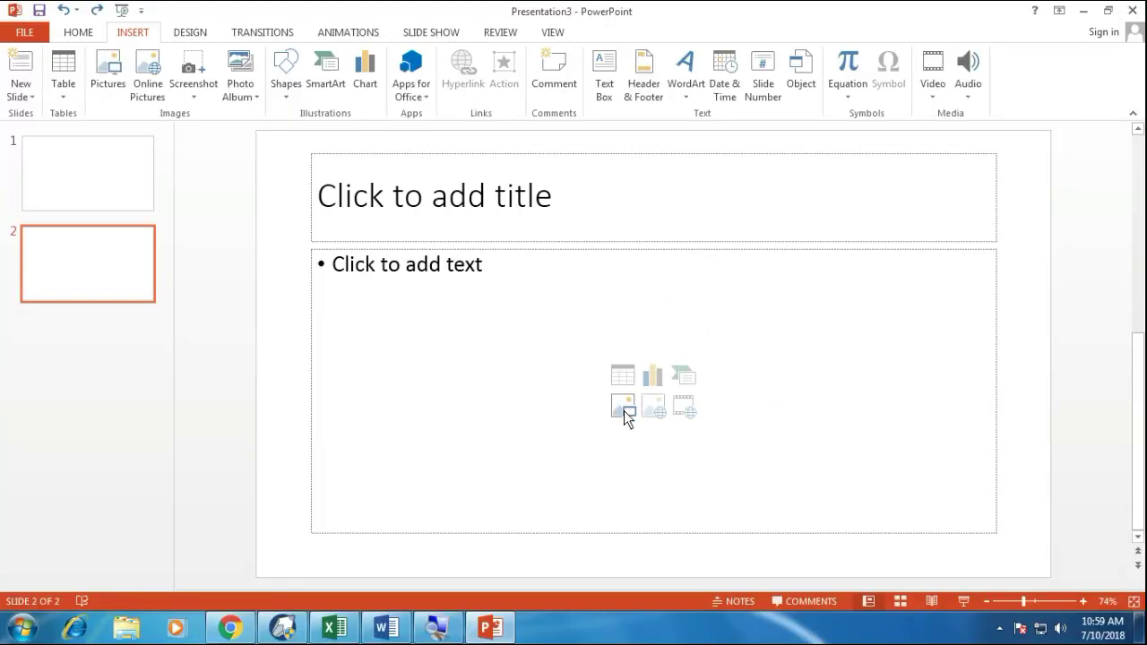
left_click(118, 89)
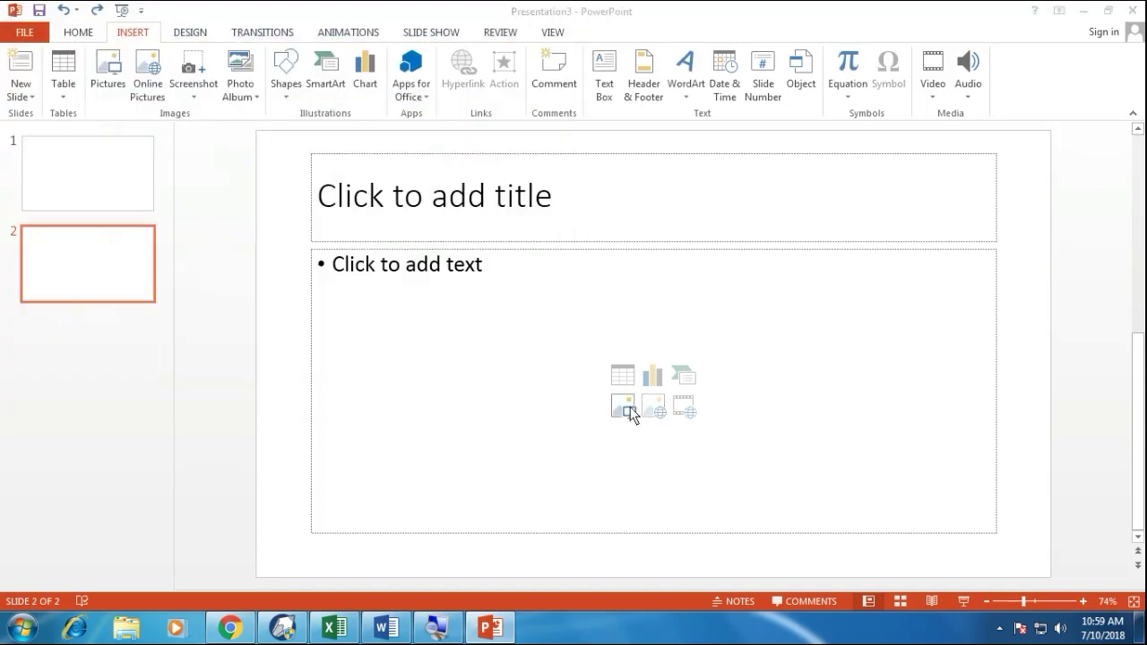
left_click(626, 407)
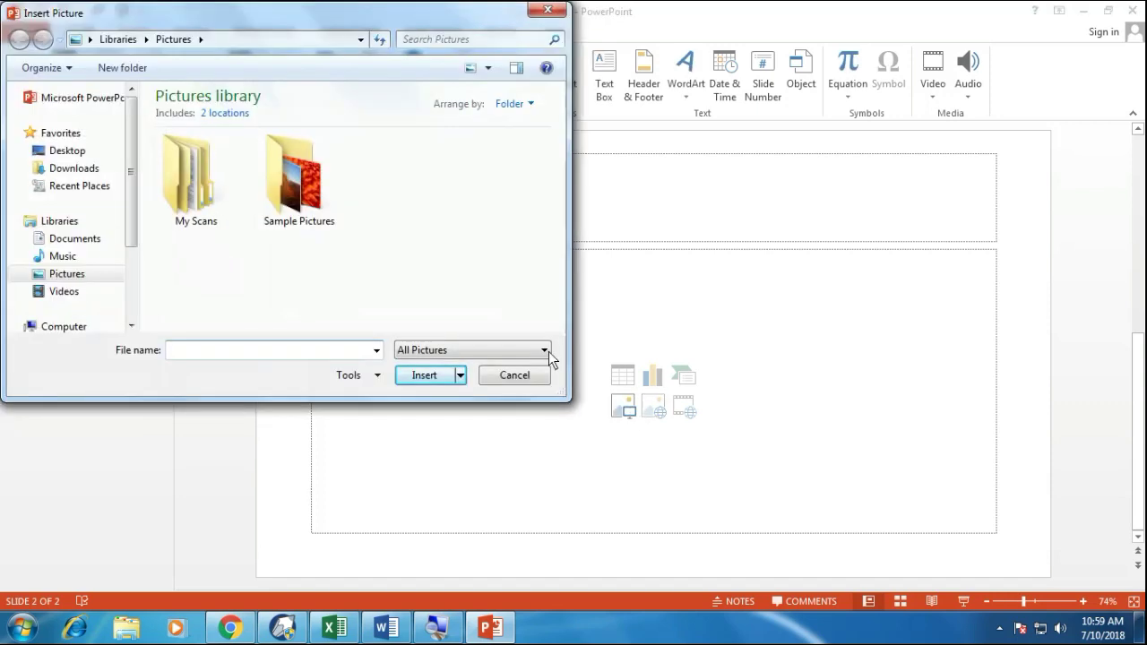
left_click(302, 208)
double_click(303, 208)
left_click(212, 175)
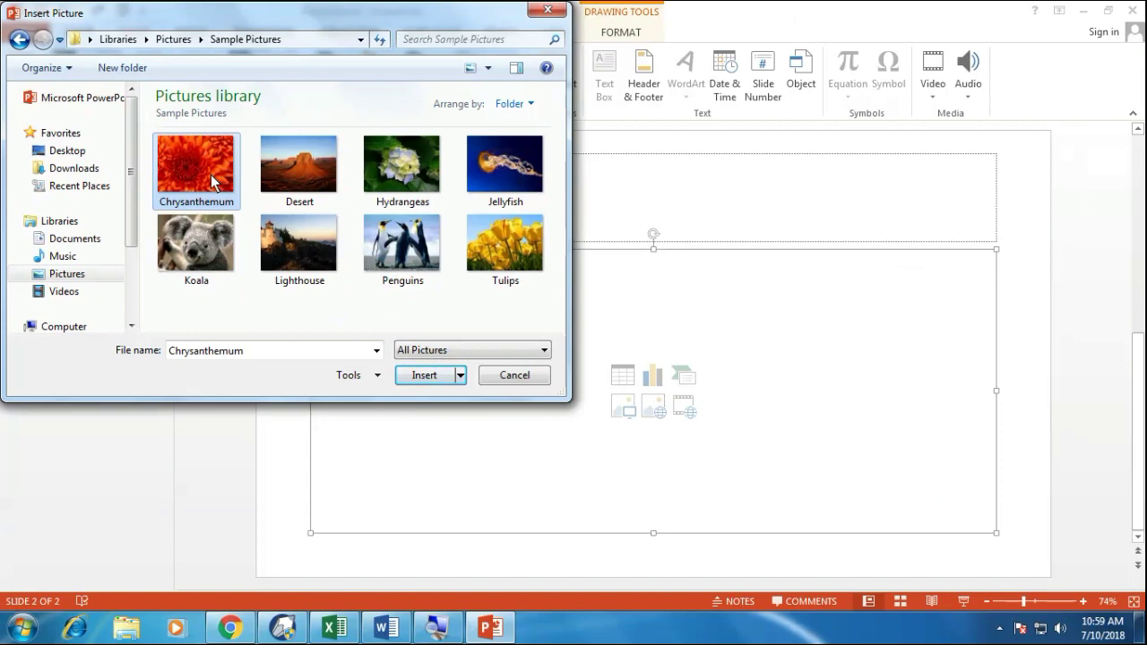
left_click(283, 203)
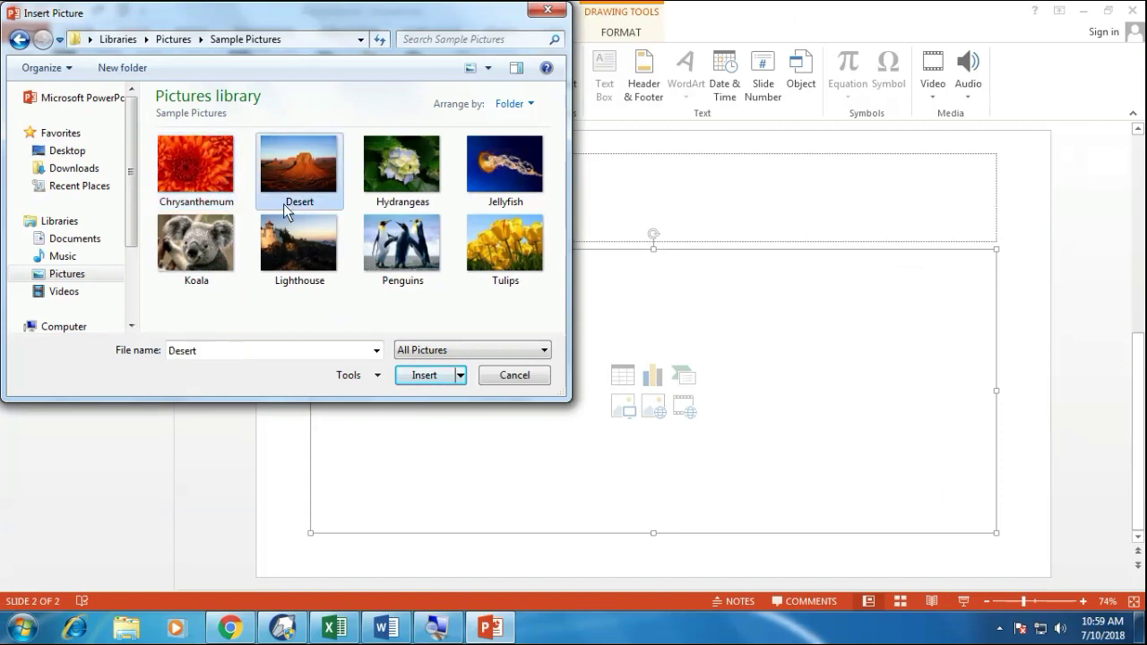
left_click(211, 246)
left_click(416, 379)
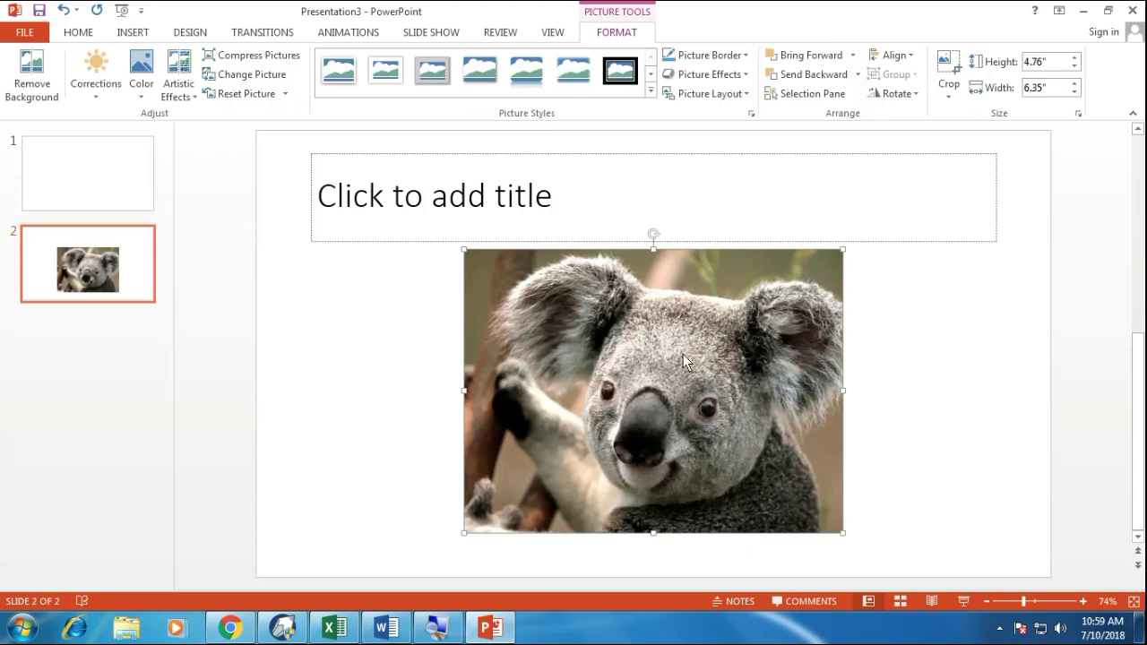
Move the koala photo left and try the Metal Frame and soft-edge picture styles.
left_click_drag(684, 354, 530, 359)
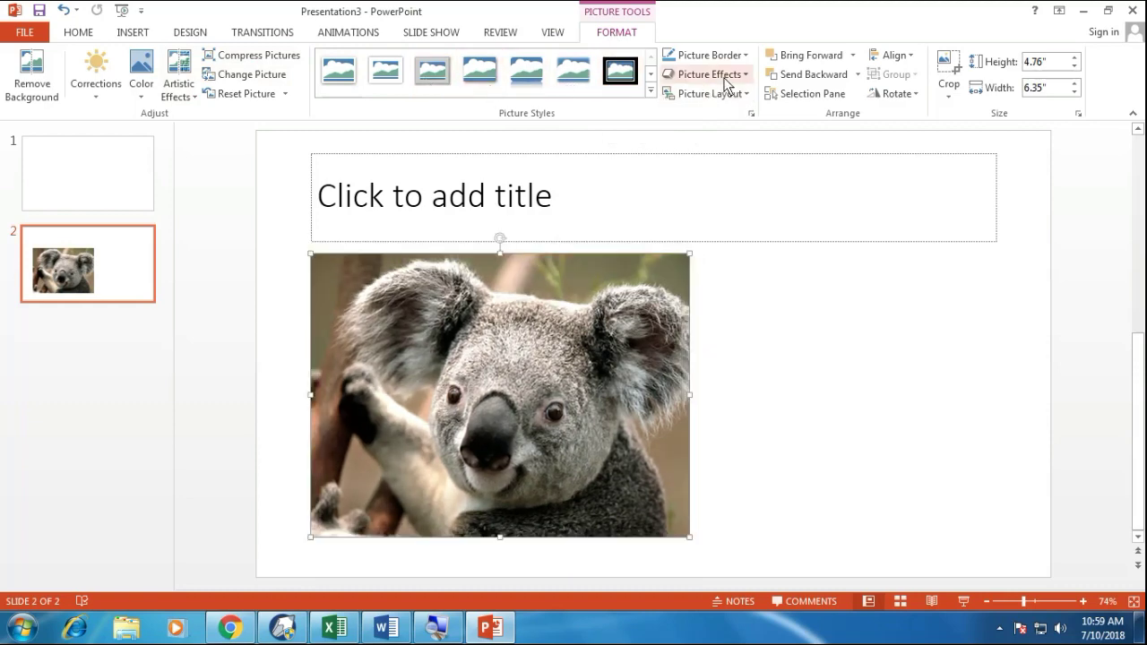
left_click(704, 74)
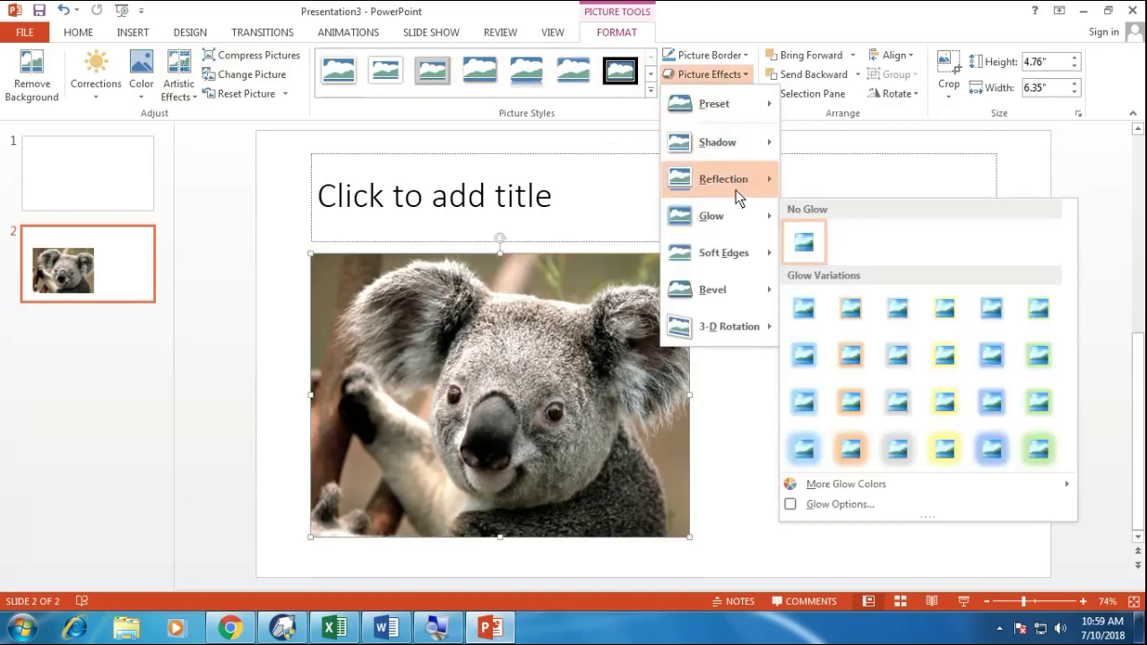
mouse_move(737, 192)
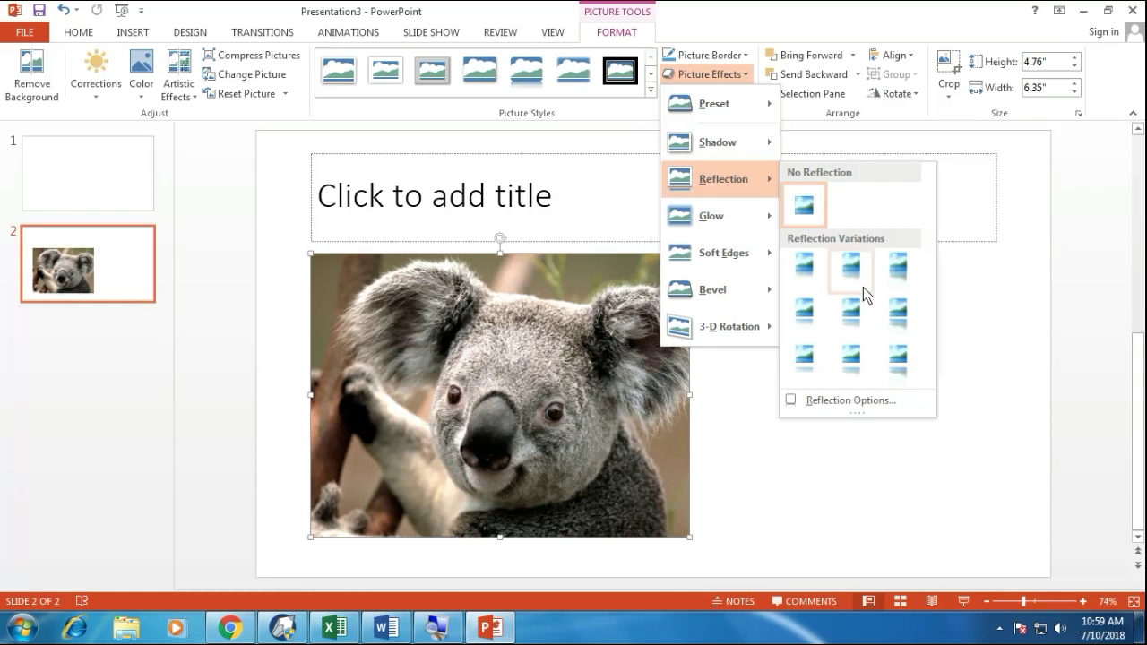
left_click(614, 107)
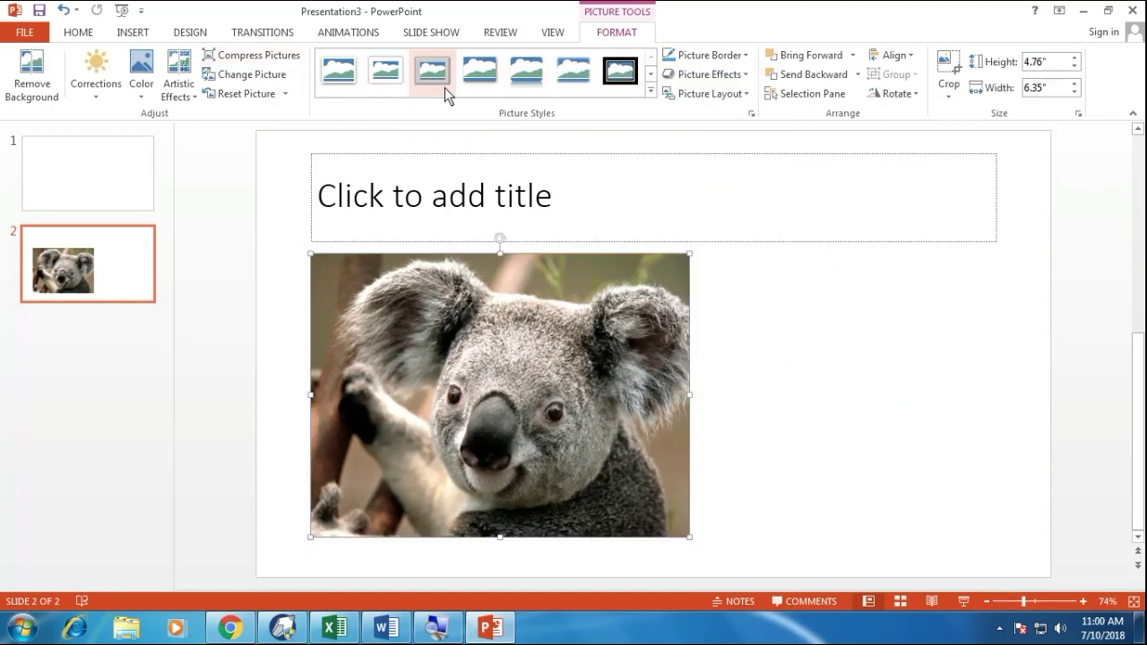
left_click(445, 87)
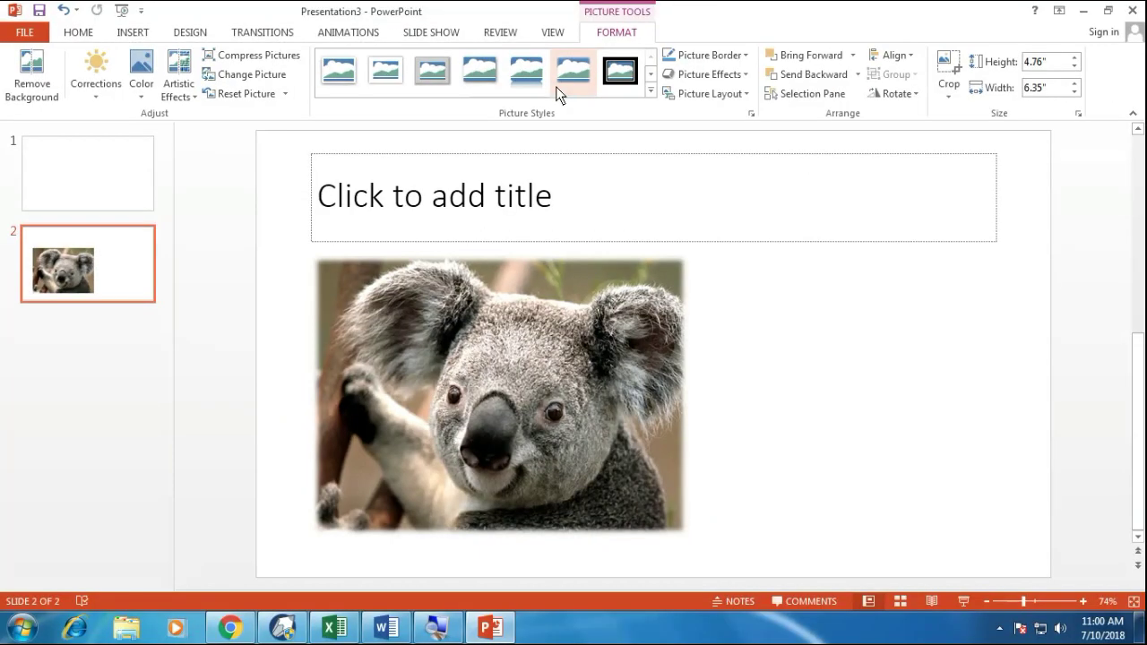
left_click(552, 32)
Remove the koala's soft edge effect, then delete the photo from the slide.
left_click(607, 36)
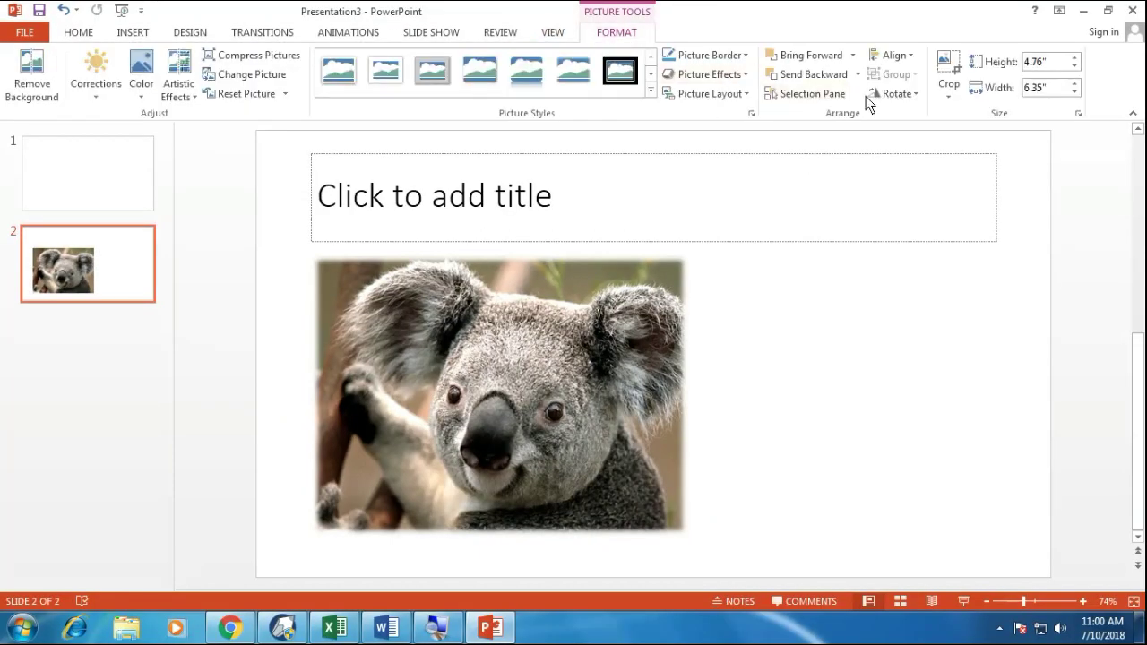
left_click(607, 376)
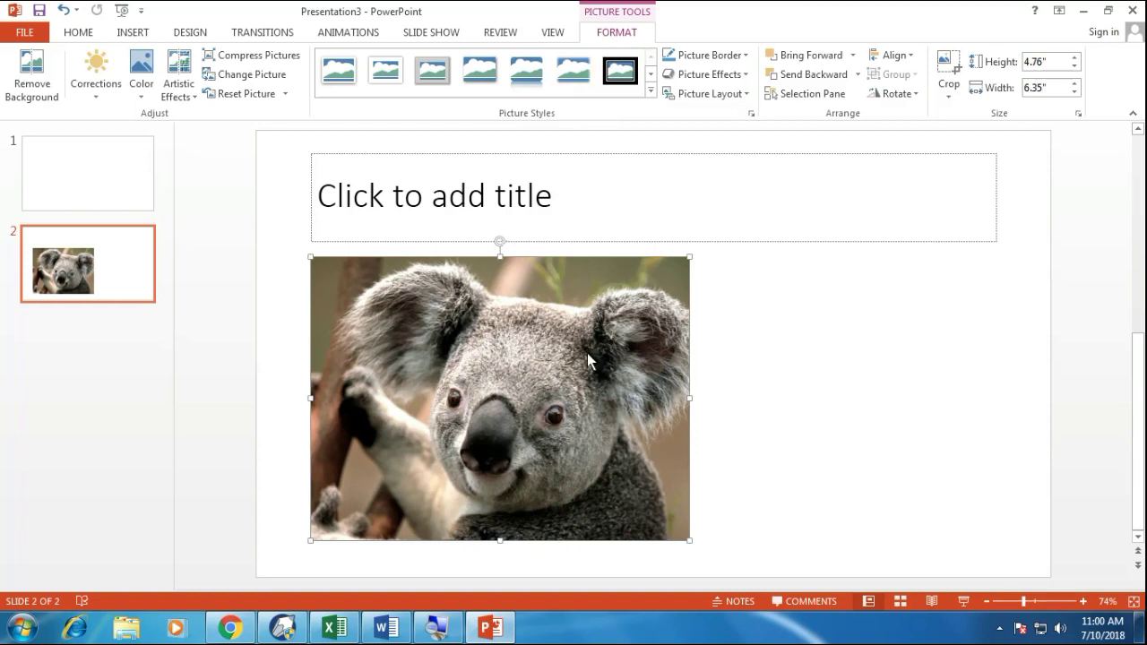
key("Delete")
left_click(133, 32)
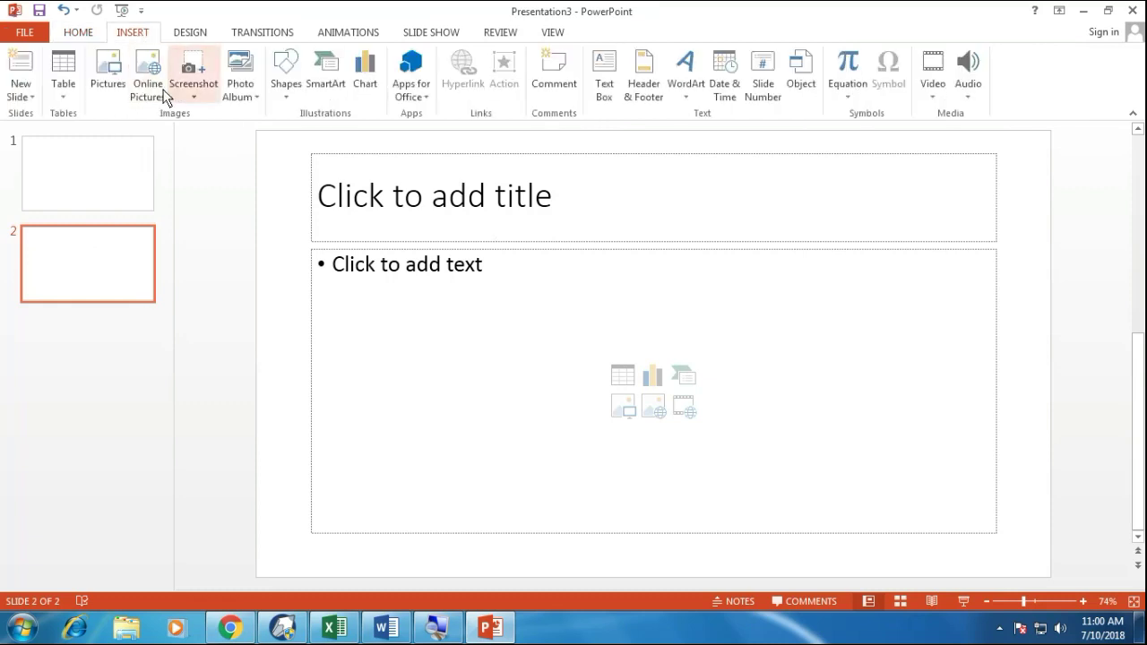
key("ctrl+Return")
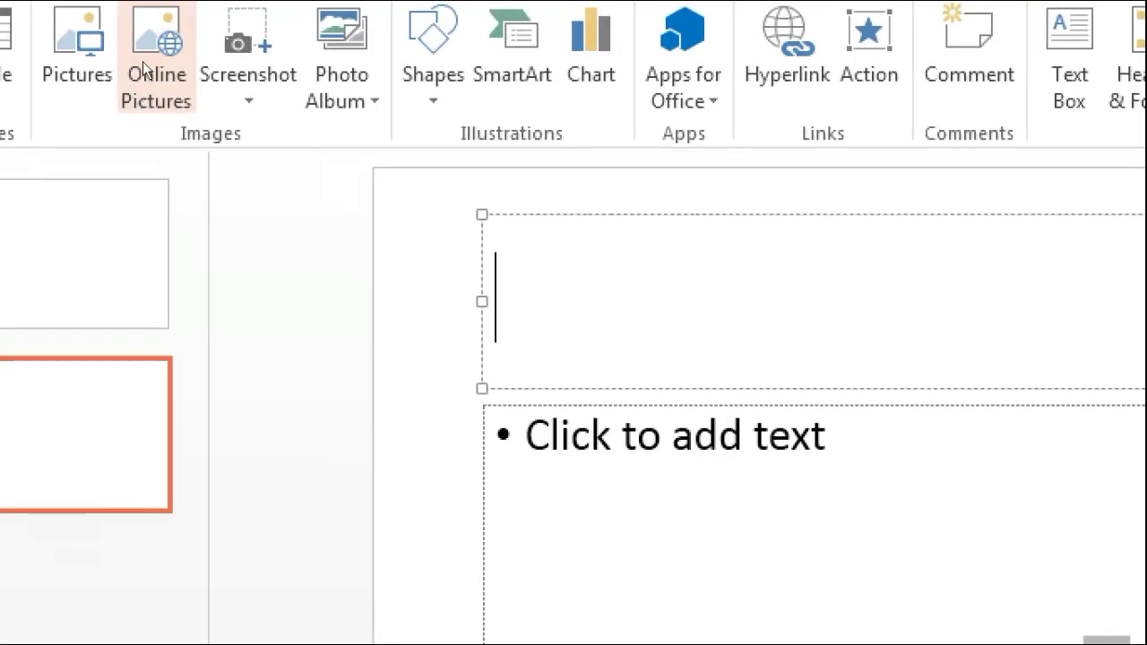
left_click(143, 64)
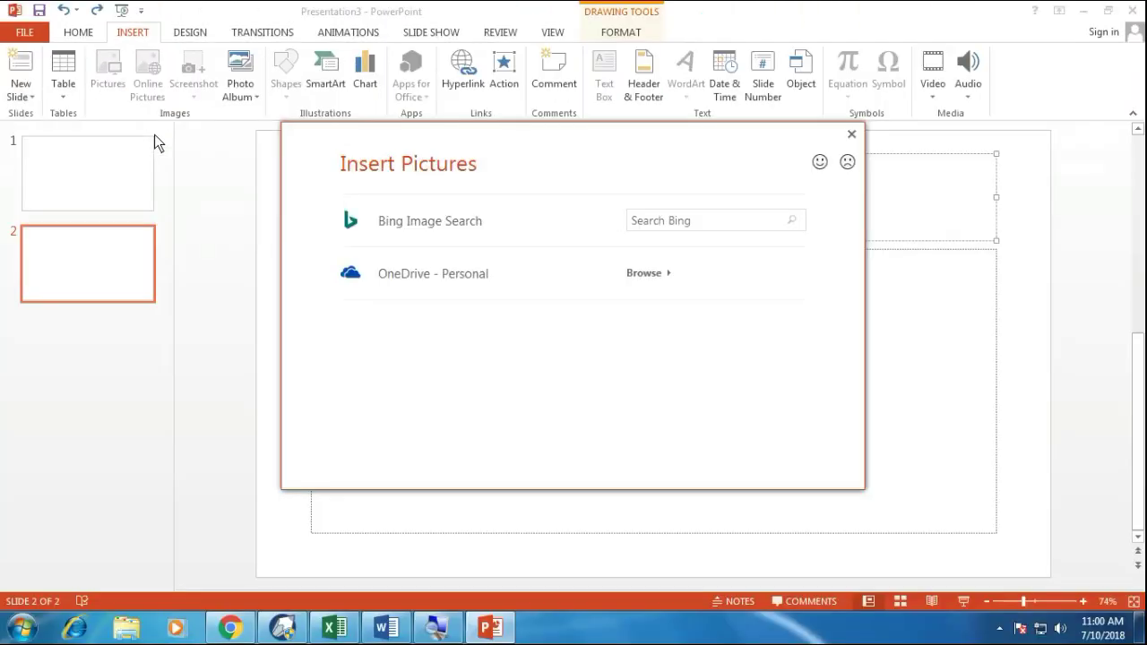
left_click(643, 226)
type("COM")
key("ctrl+a")
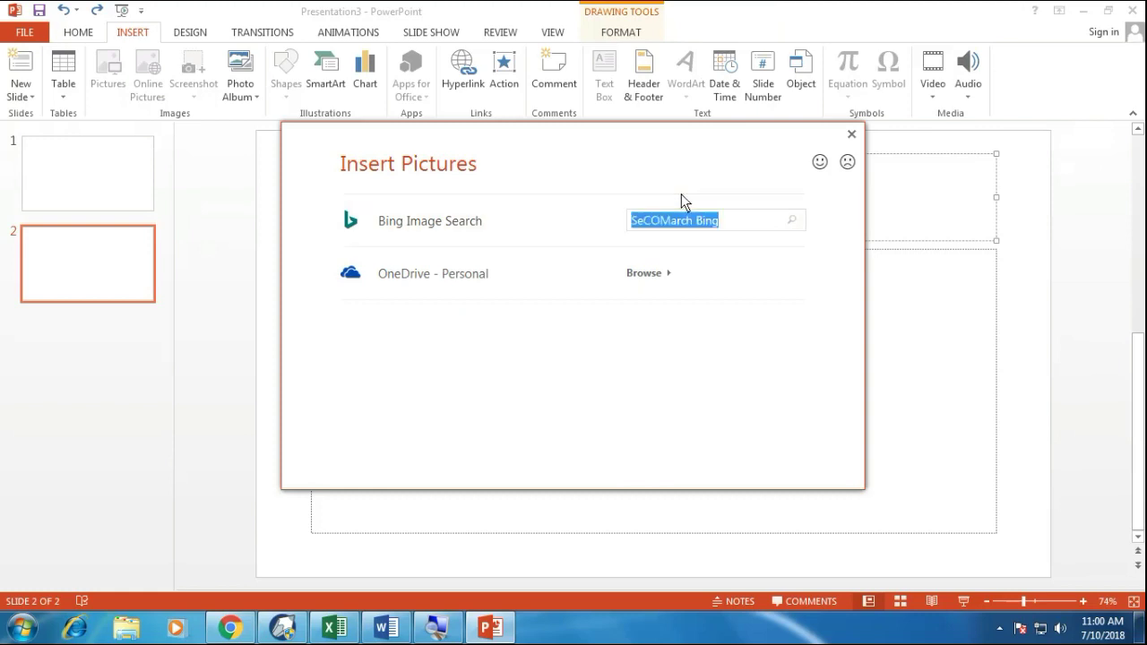
type("COMPUTER")
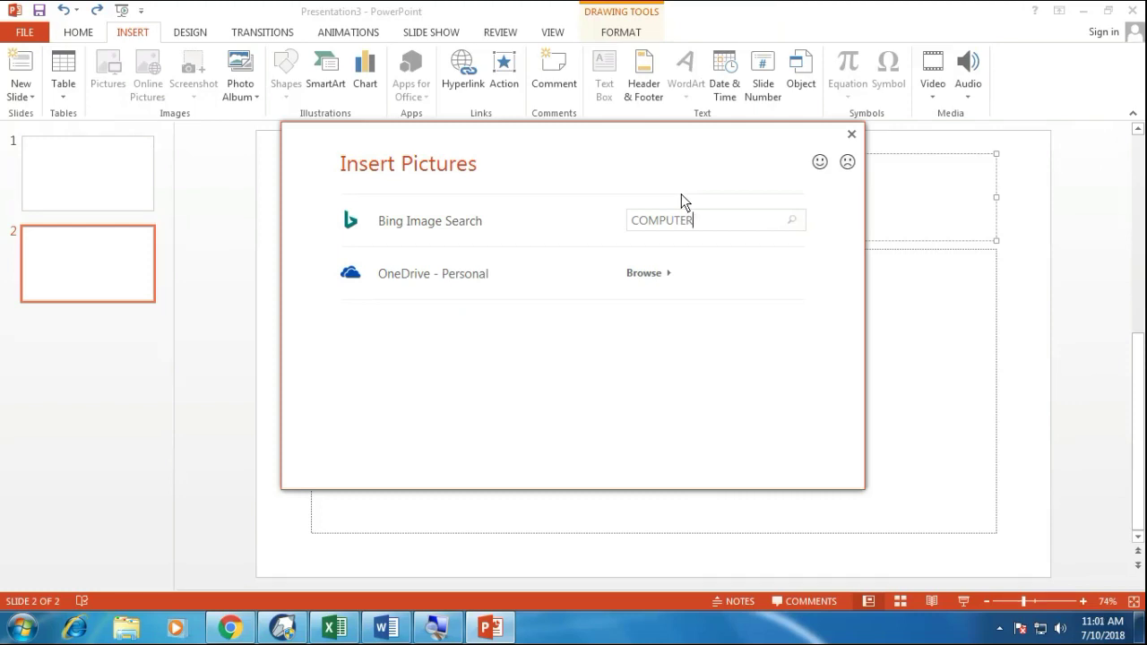
key("Return")
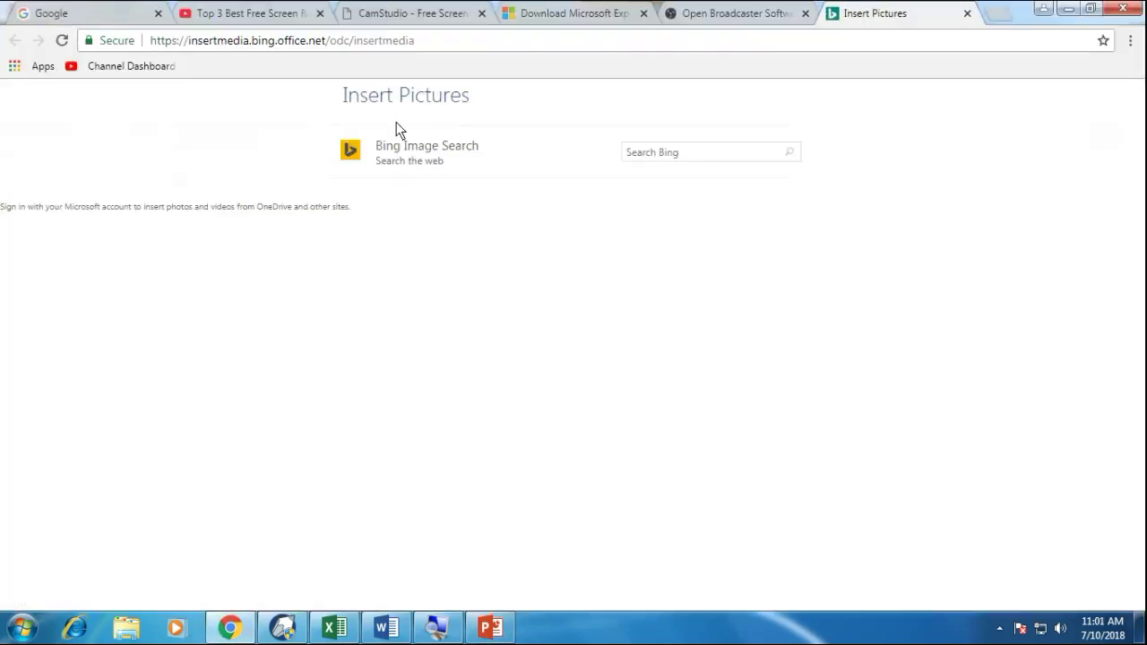
left_click(1069, 10)
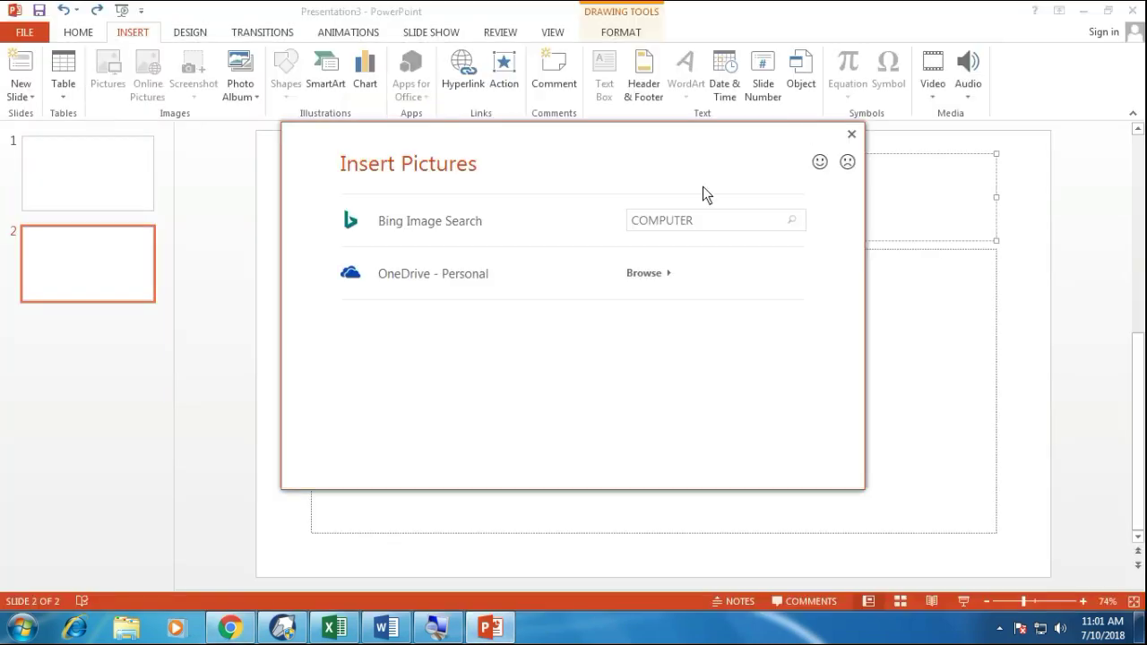
left_click(853, 135)
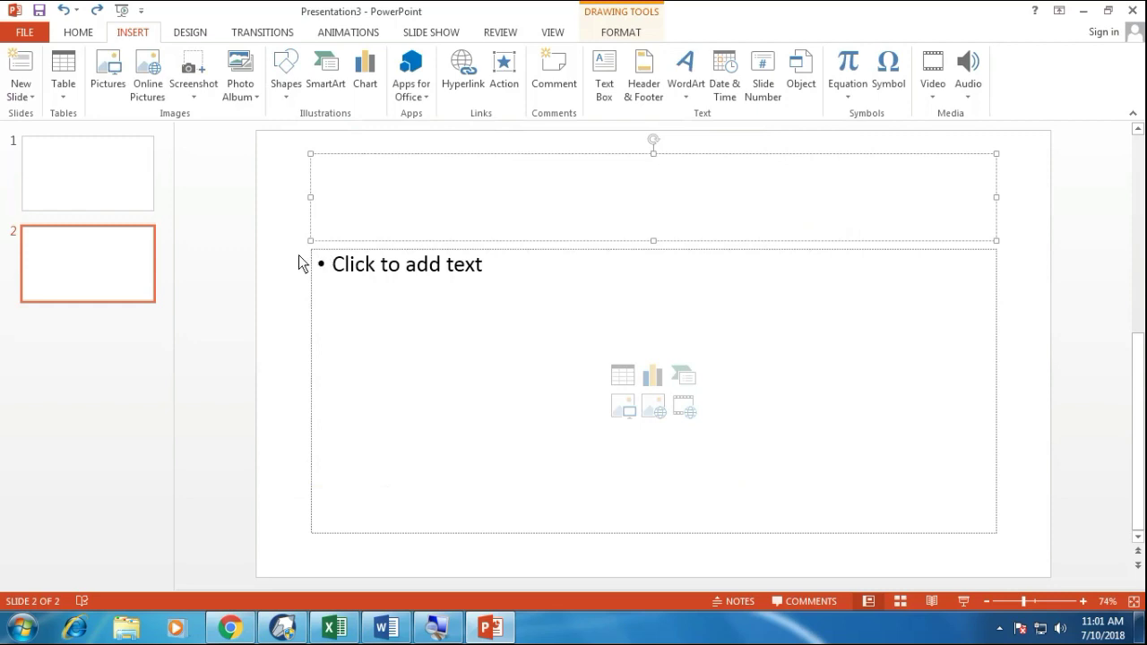
left_click(287, 261)
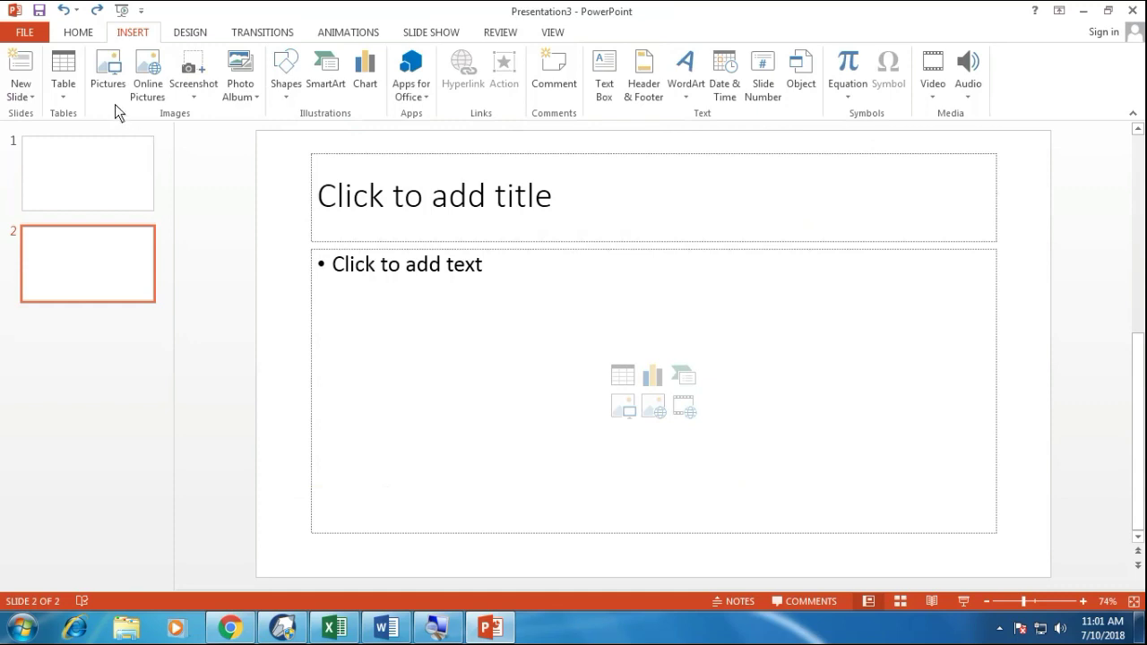
left_click(192, 100)
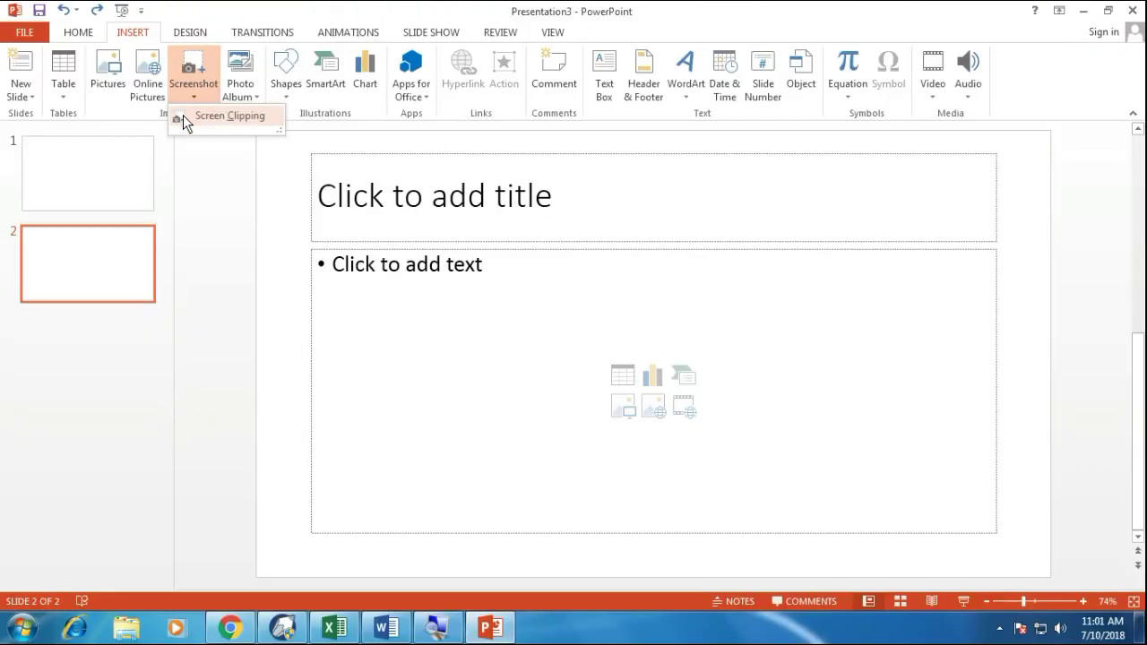
left_click(182, 116)
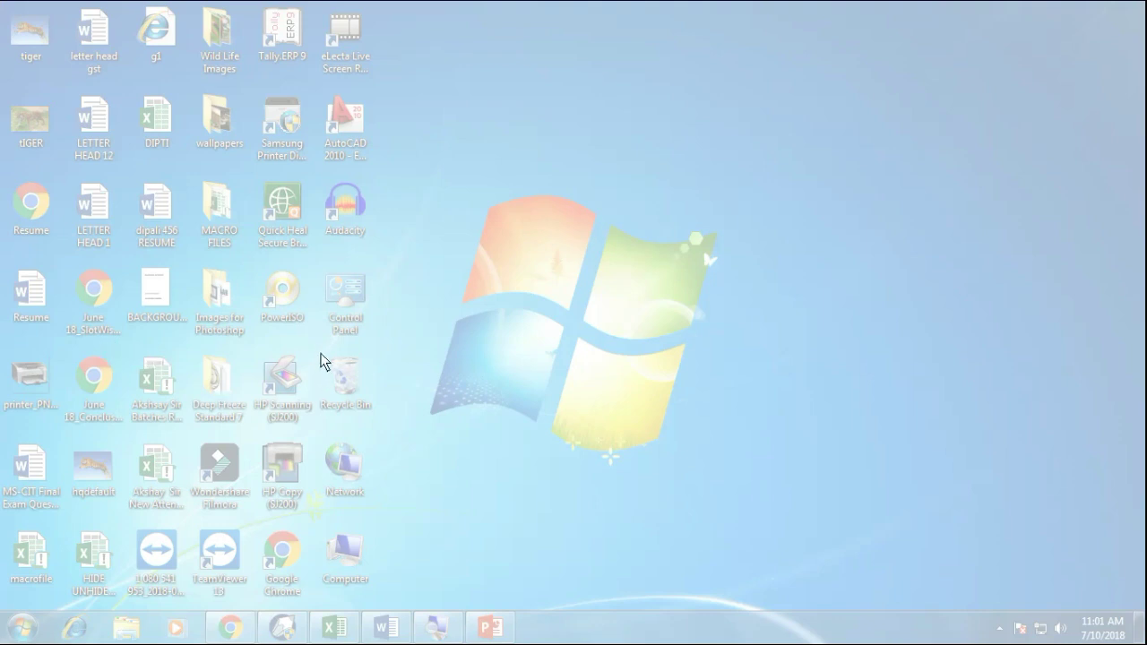
left_click_drag(324, 368, 385, 424)
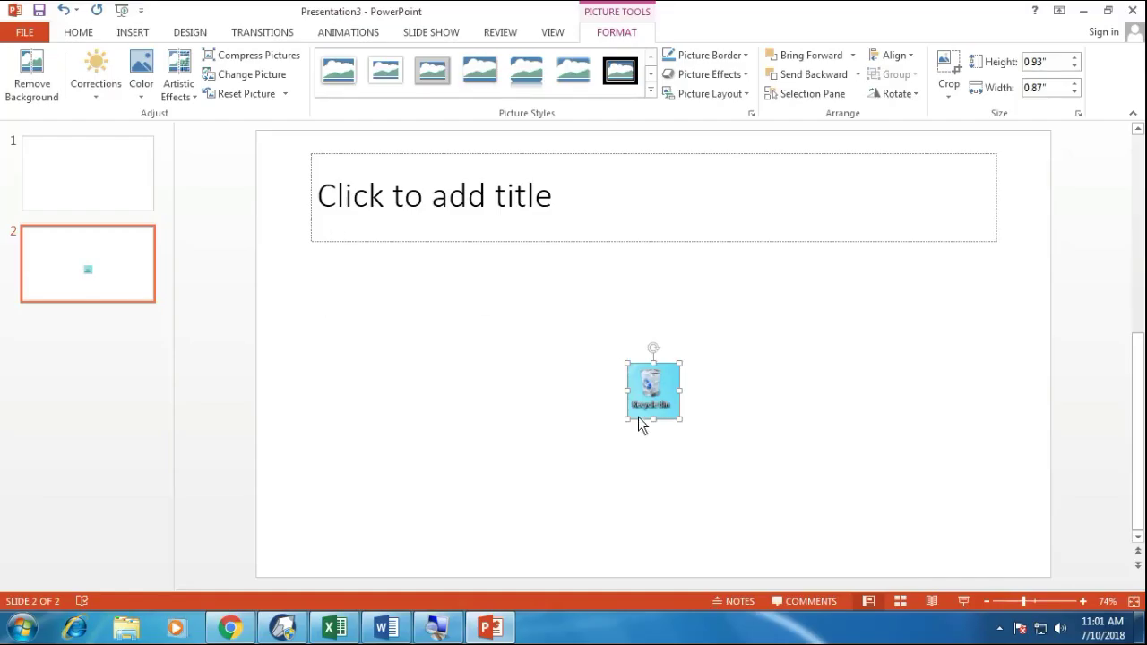
mouse_move(630, 422)
left_mouse_down()
mouse_move(590, 461)
mouse_move(455, 367)
left_mouse_up()
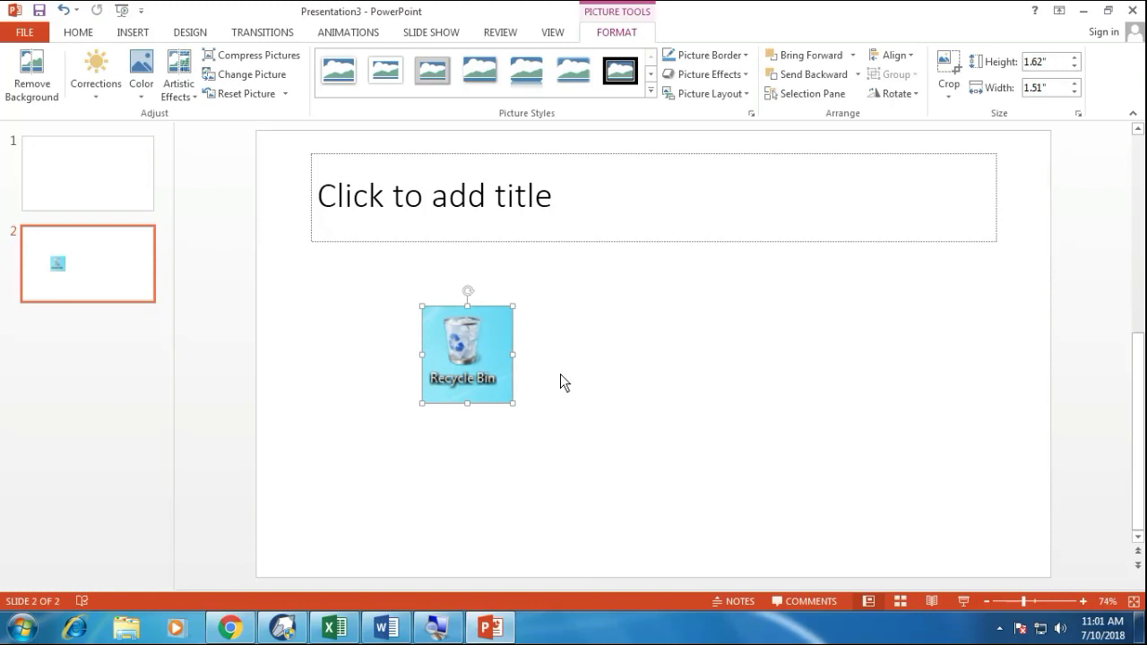
key("Delete")
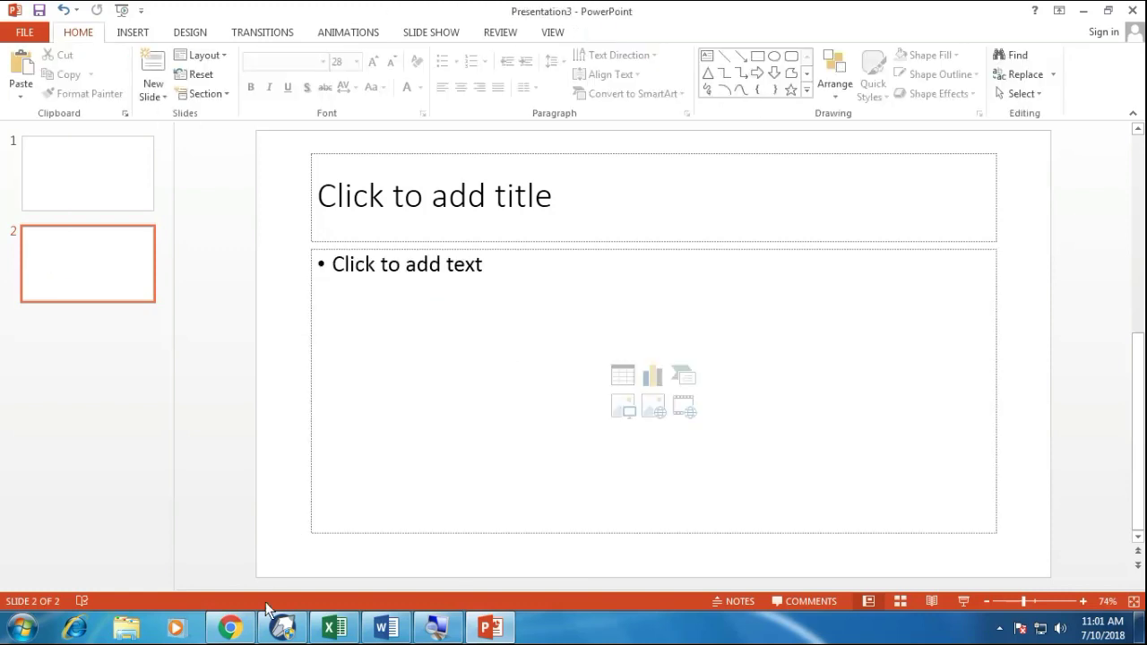
Search Google Images in Chrome for 'sachin tendulkar', then return to PowerPoint.
left_click(230, 628)
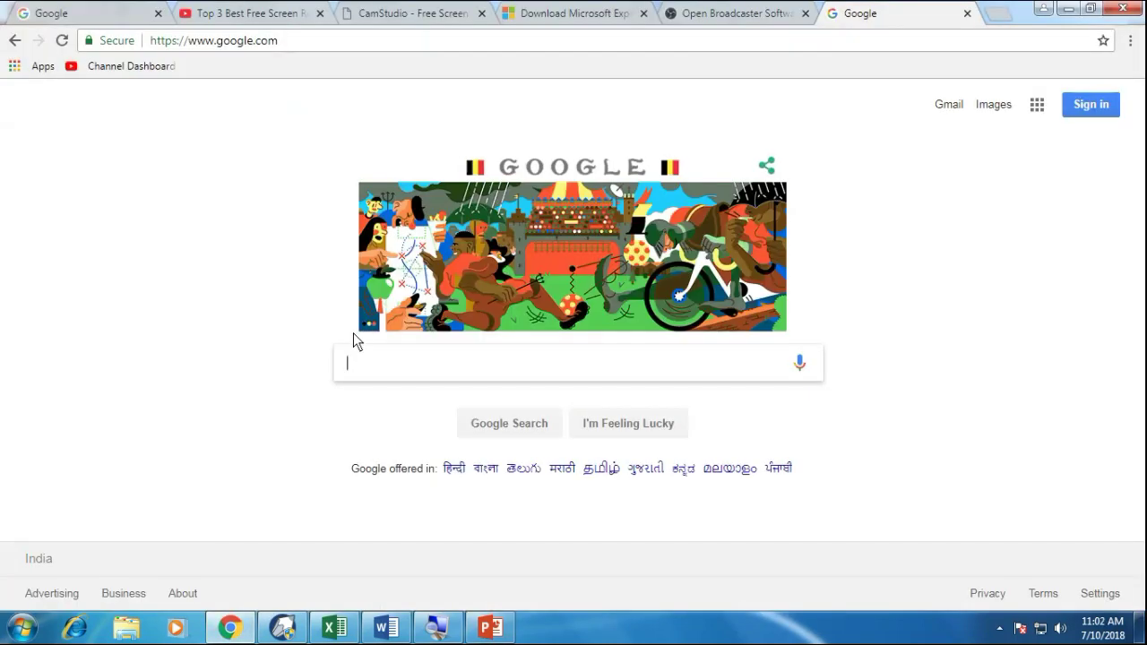
type("SAC")
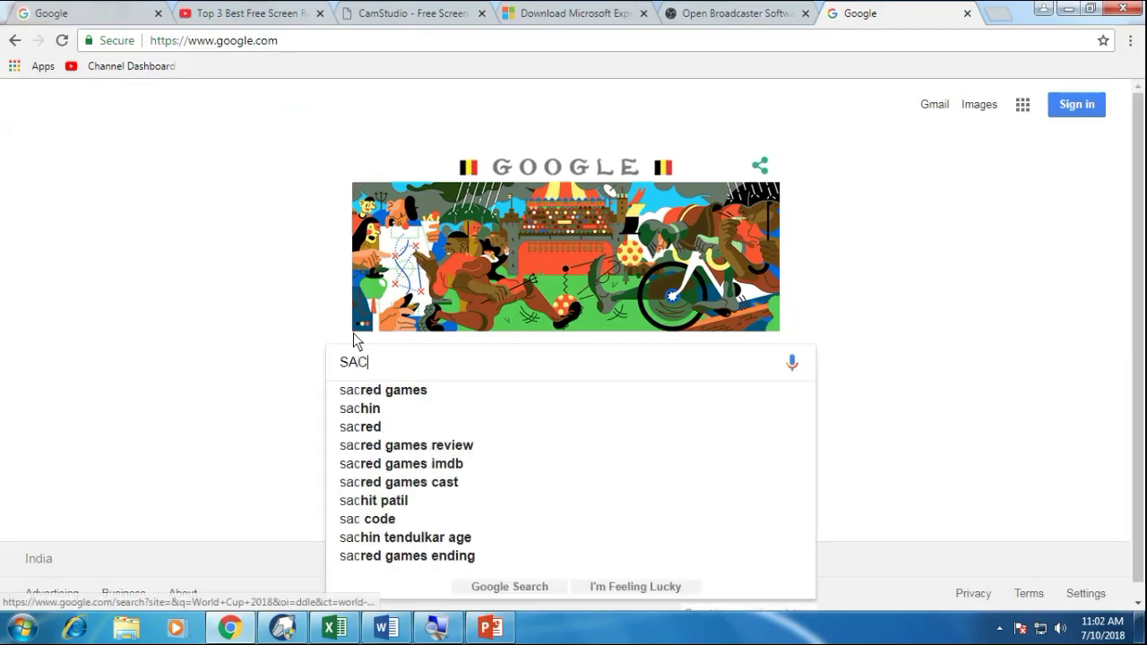
type("HIN")
key("Down")
key("Return")
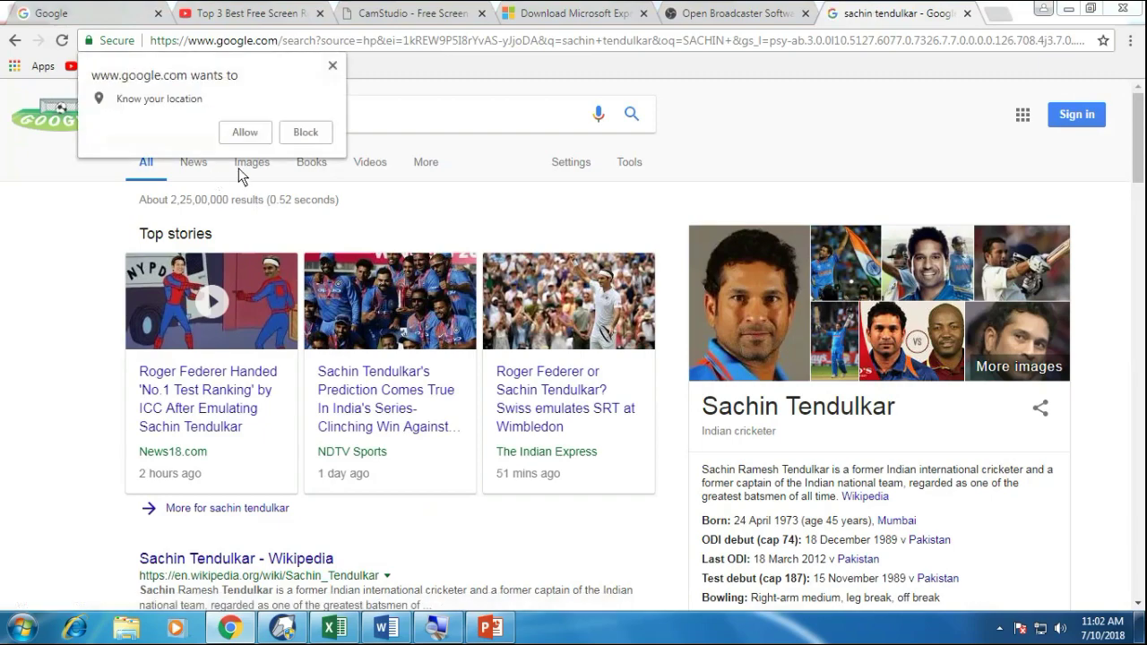
left_click(255, 165)
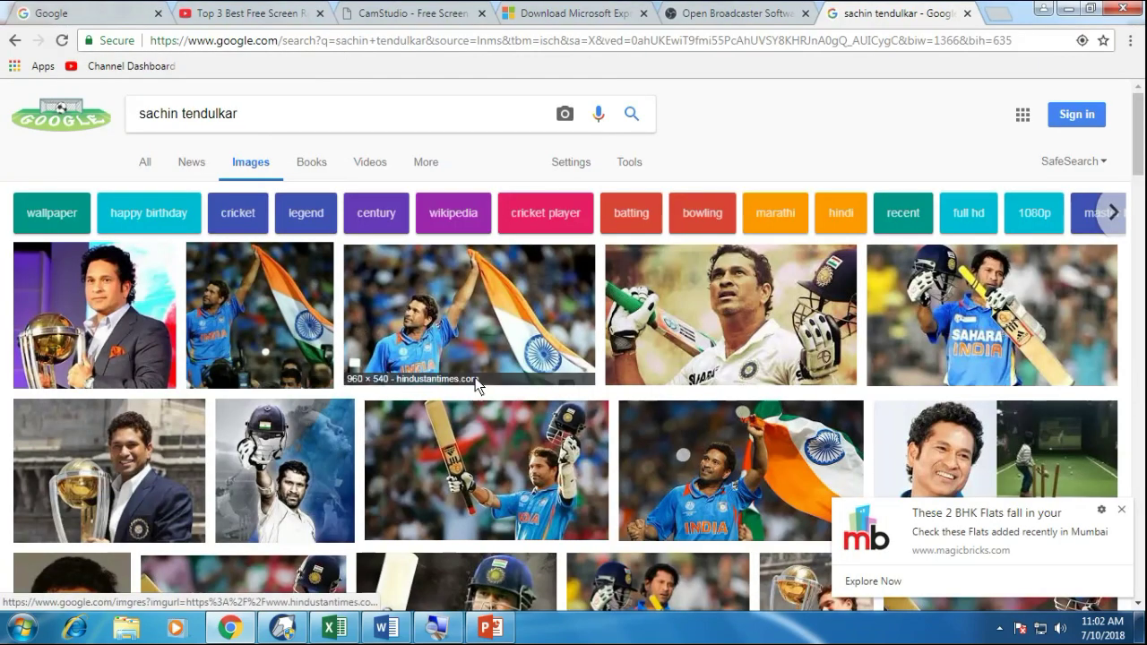
scroll(473, 378, "down", 2)
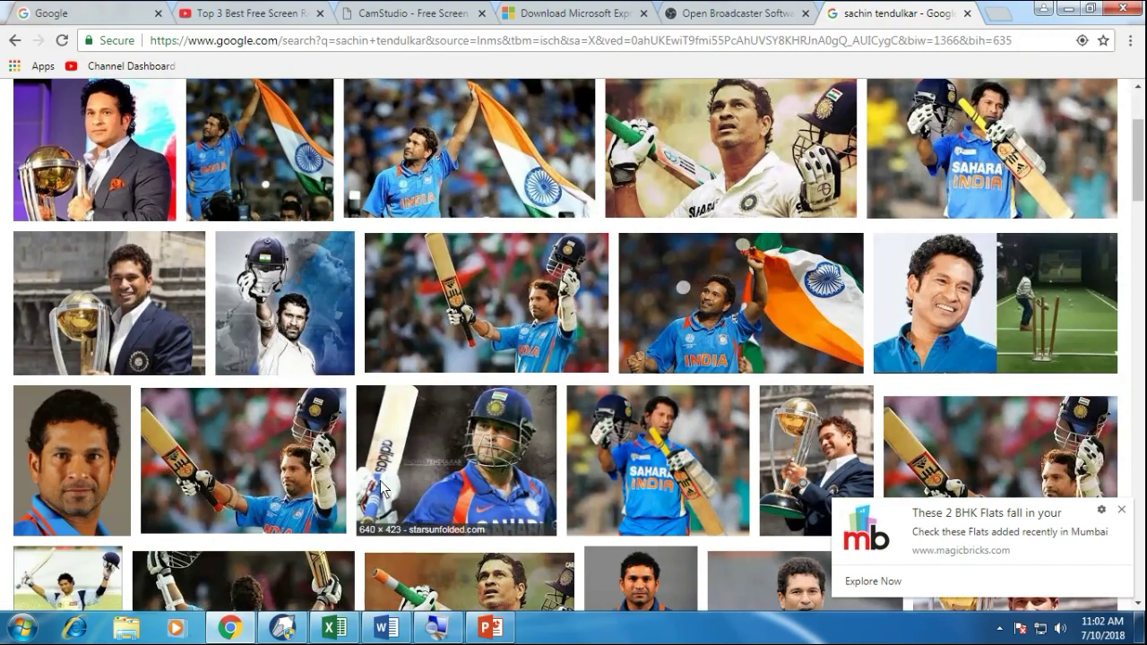
left_click(500, 635)
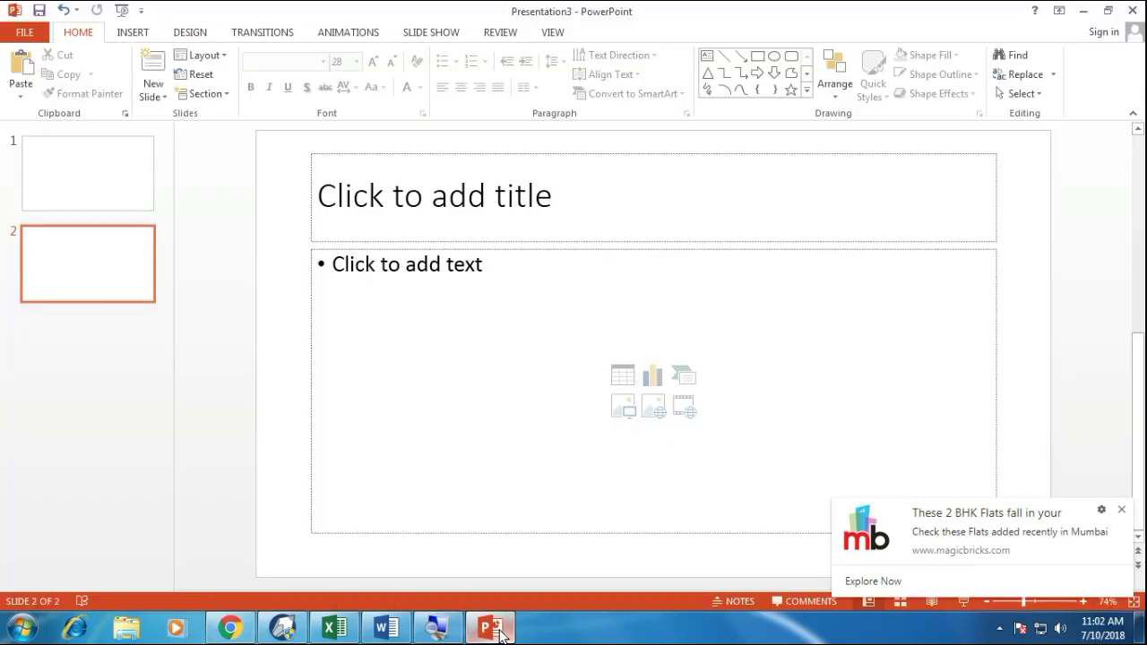
Insert a screenshot of the Chrome window onto slide 2, then delete it.
left_click(133, 32)
left_click(192, 90)
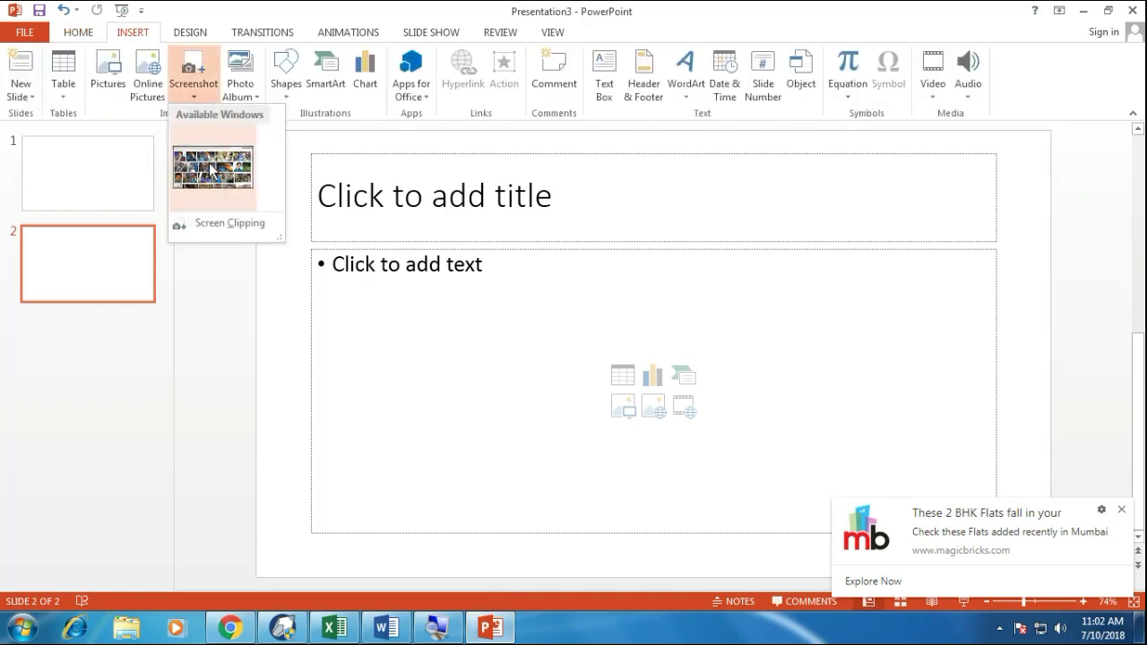
left_click(211, 176)
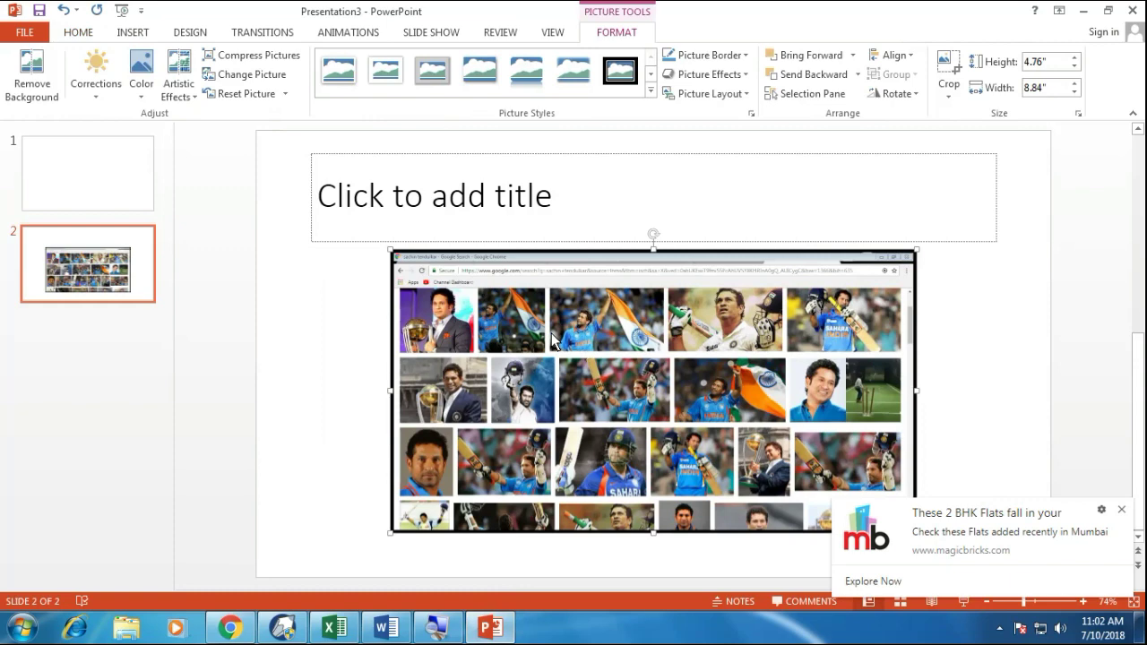
key("Delete")
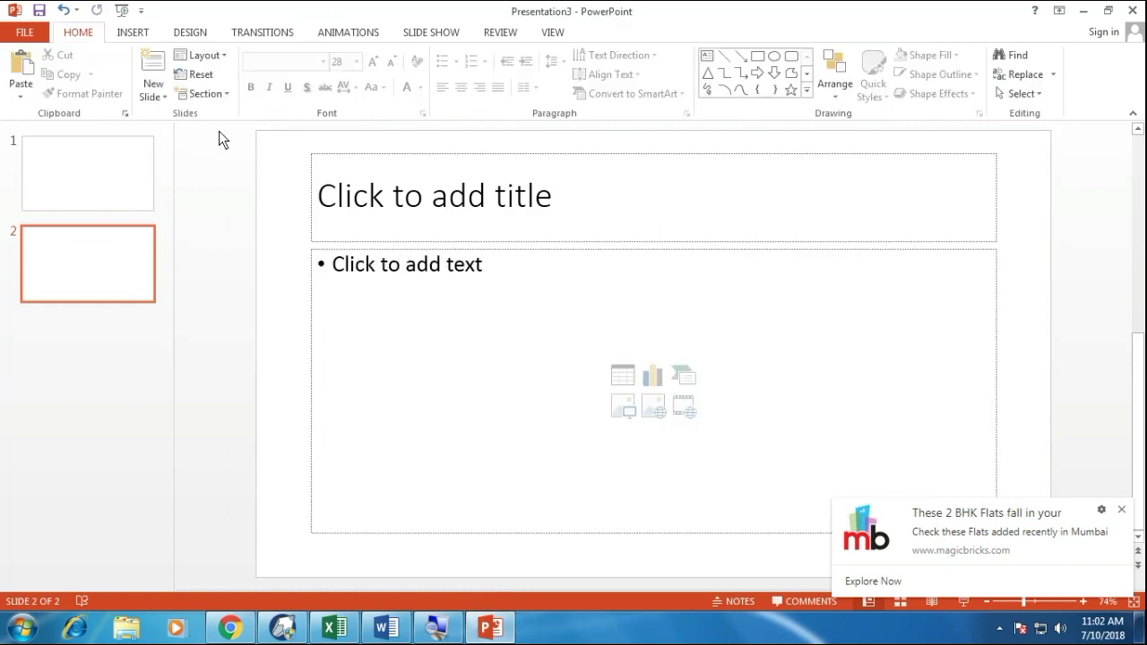
Take a screen clipping of the top-left block of image results.
left_click(132, 33)
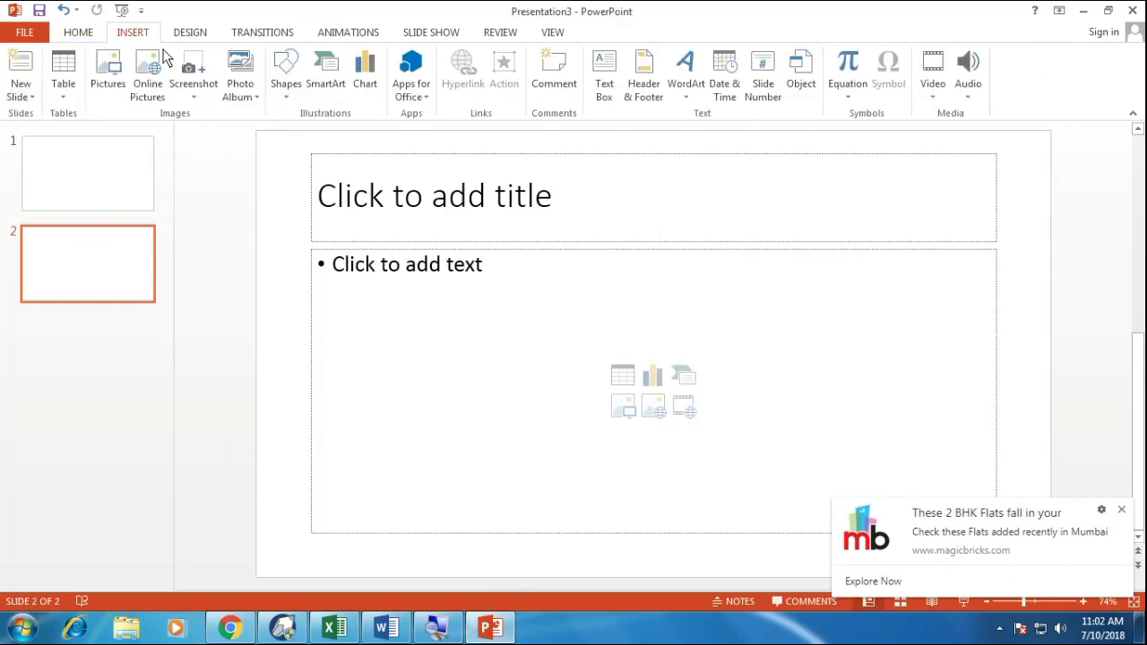
left_click(197, 94)
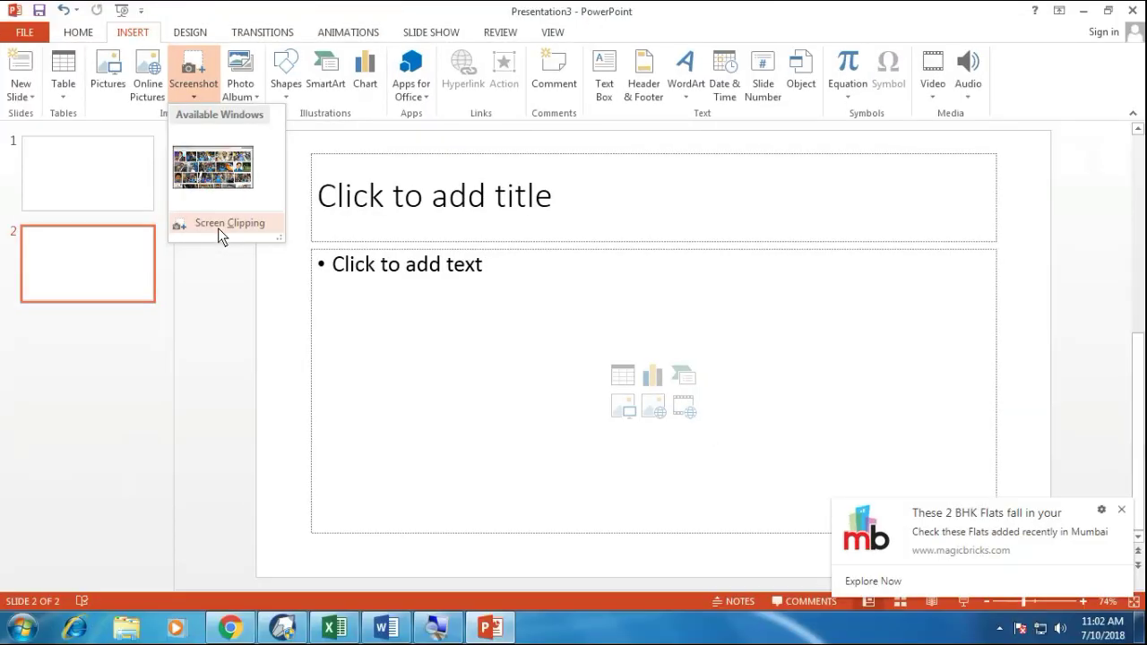
left_click(218, 228)
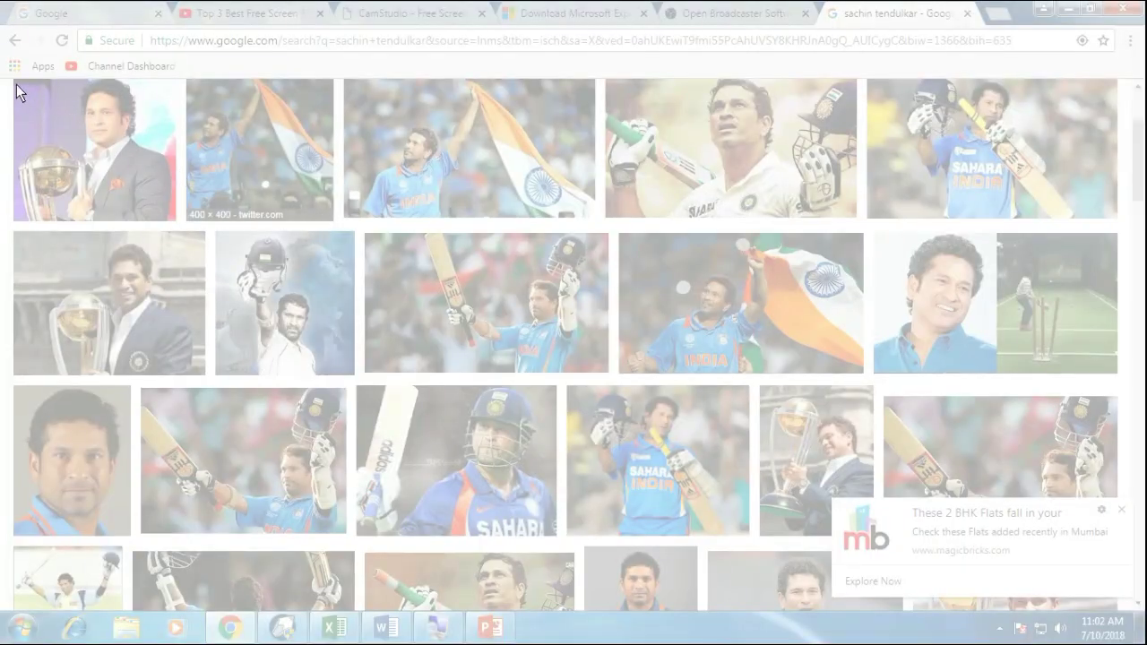
left_click_drag(17, 85, 611, 375)
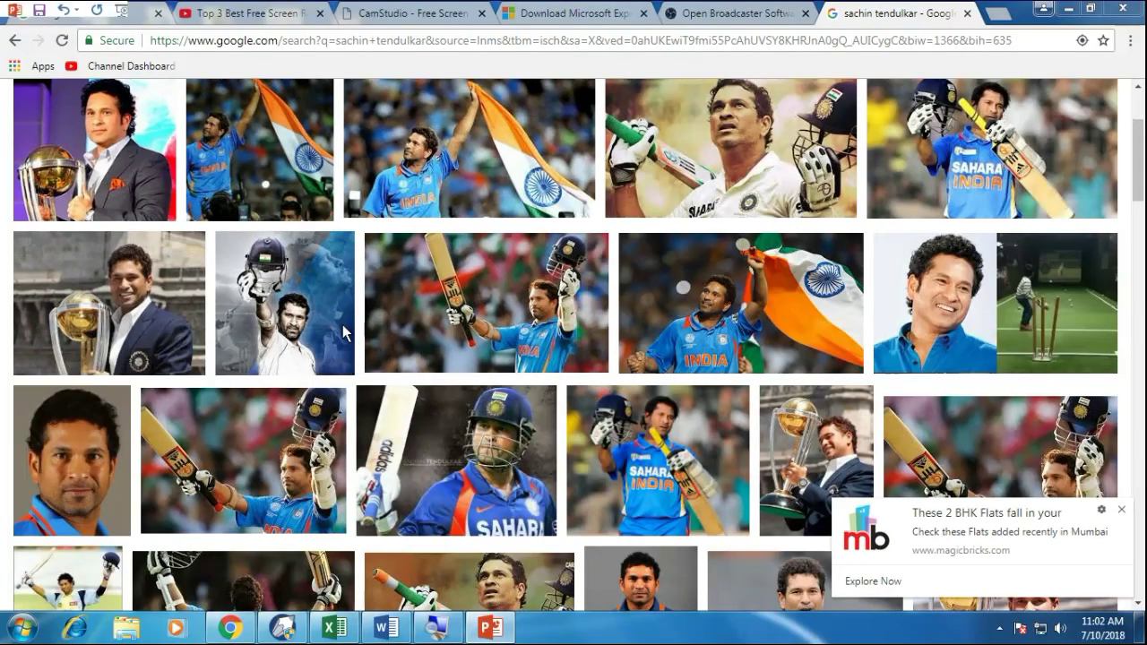
Return to the slide, nudge the clipped photo collage left, and delete it.
key("alt+f")
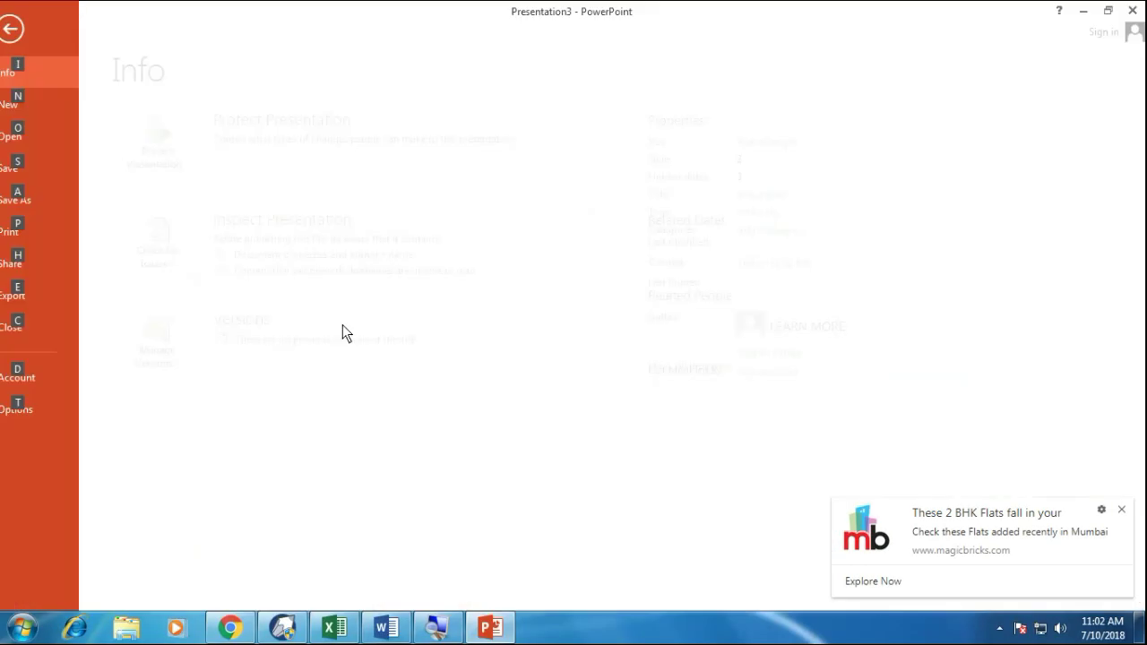
key("Escape")
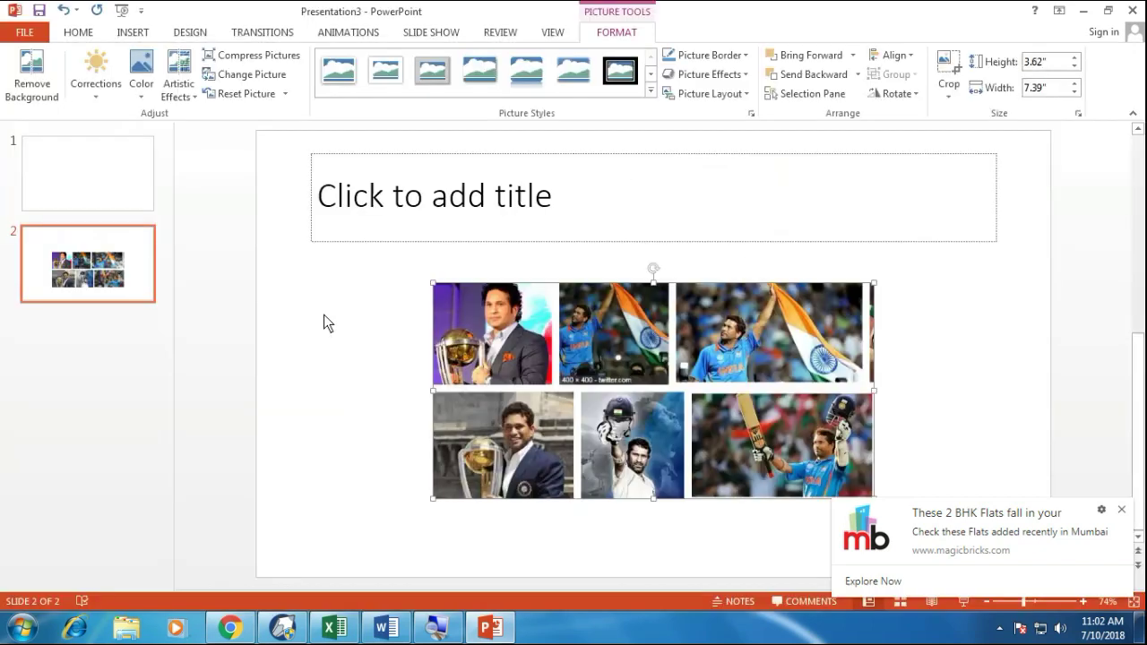
key("Escape")
key("Left")
key("Left")
key("Left")
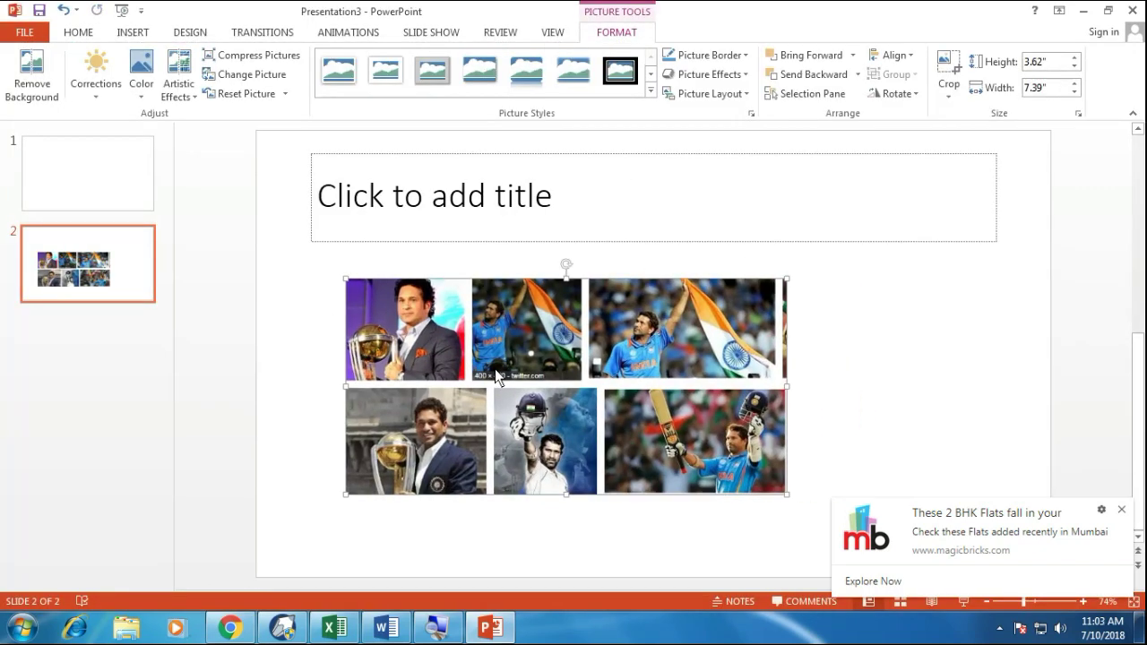
key("Delete")
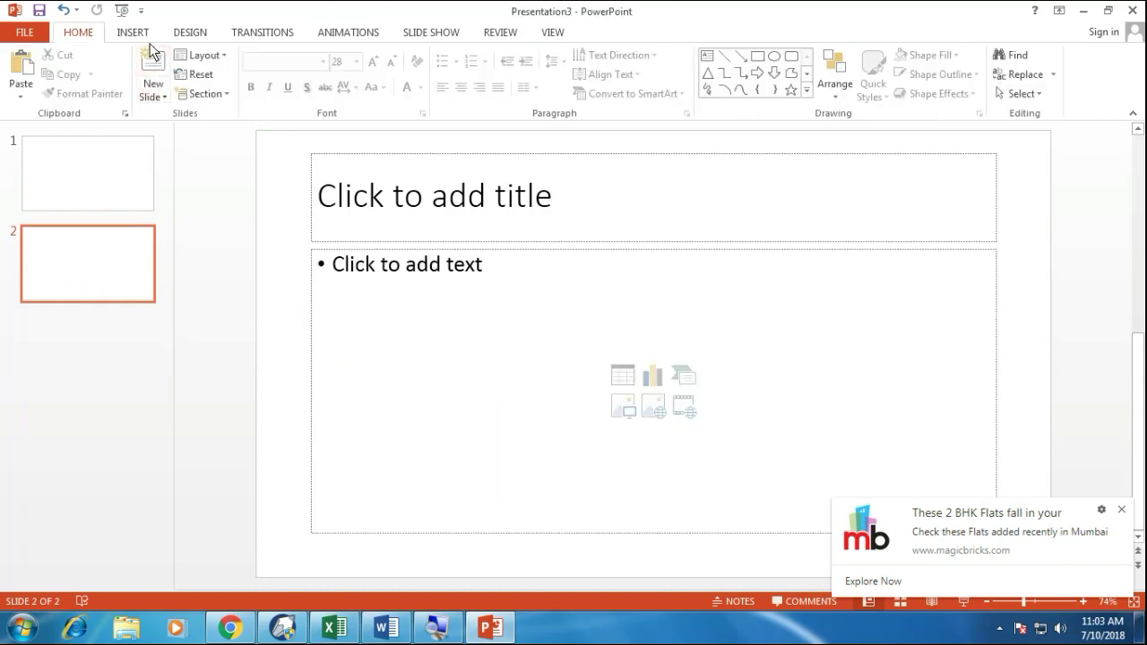
left_click(144, 34)
left_click(193, 90)
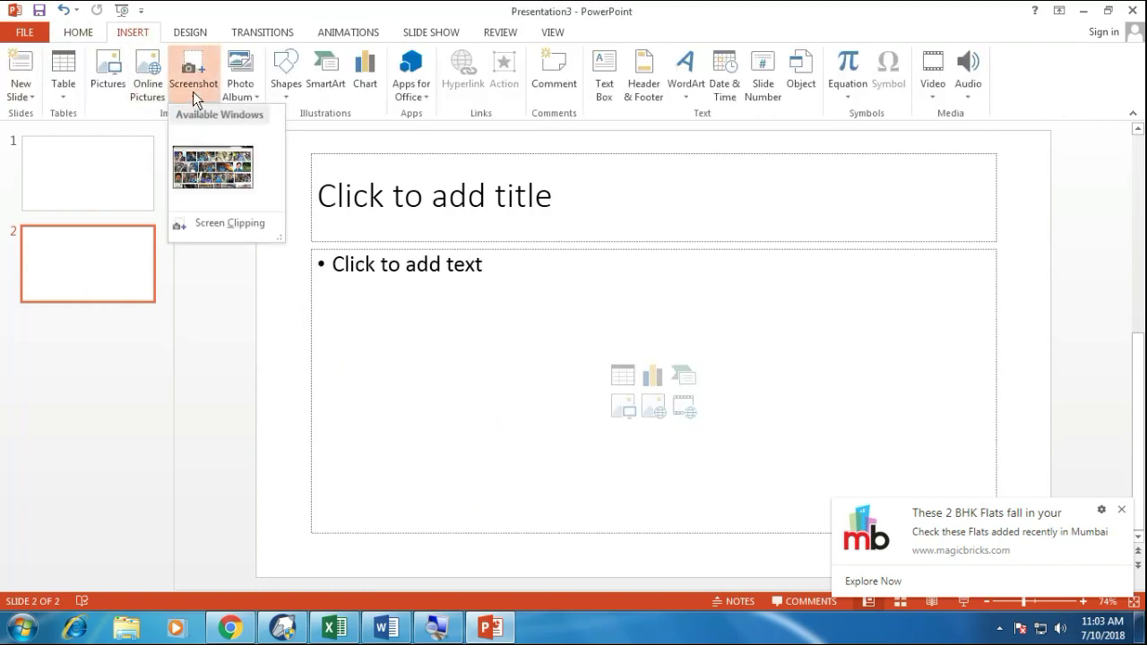
left_click(193, 91)
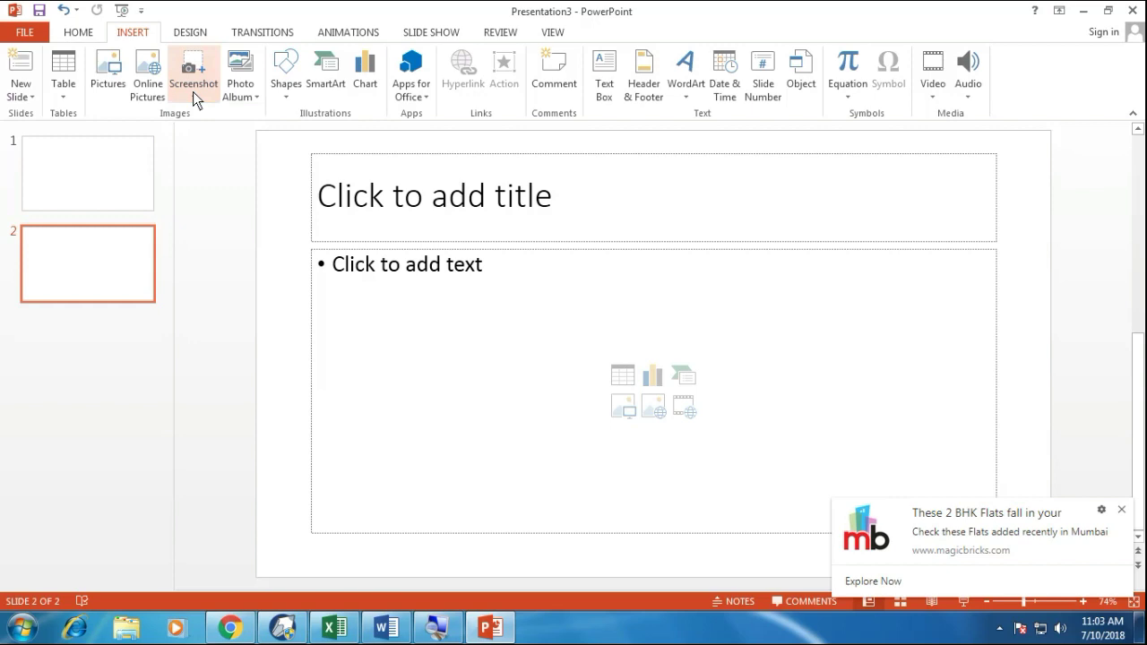
left_click(244, 94)
left_click(262, 117)
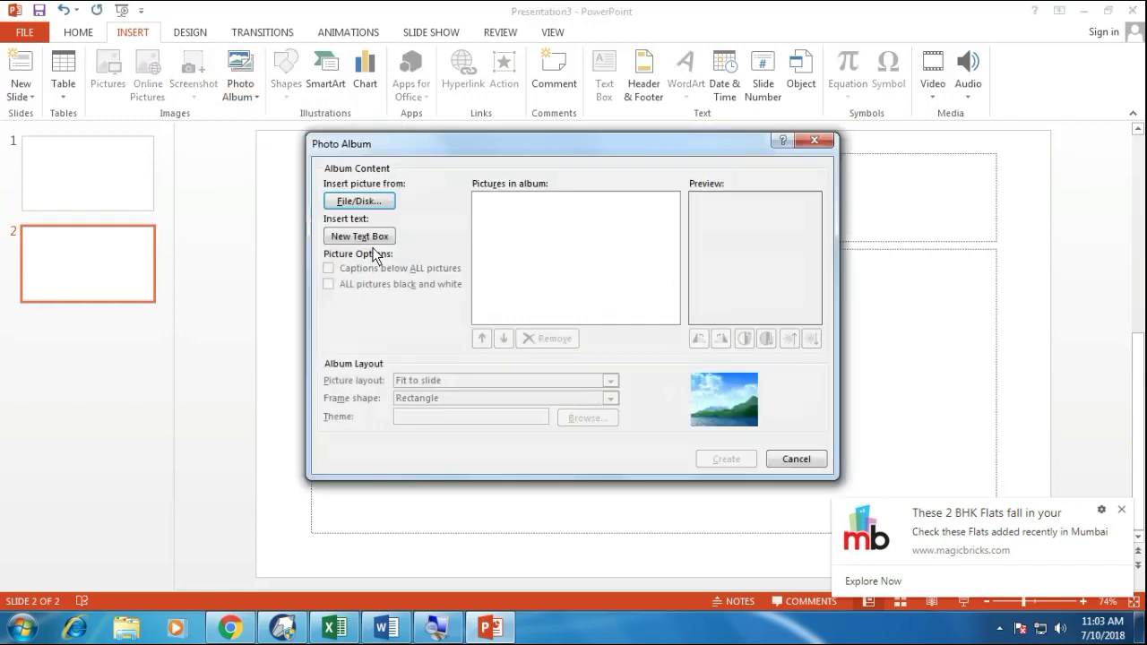
key("Escape")
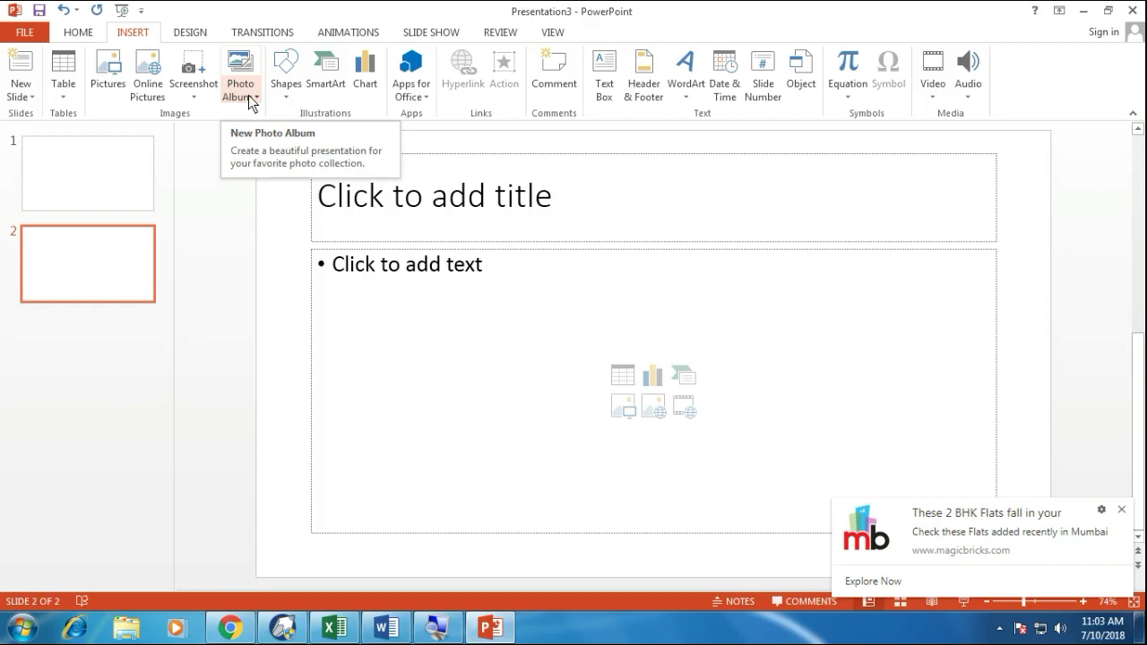
Draw an enlarged smiley face on slide 2 and drag its mouth into a frown.
left_click(285, 93)
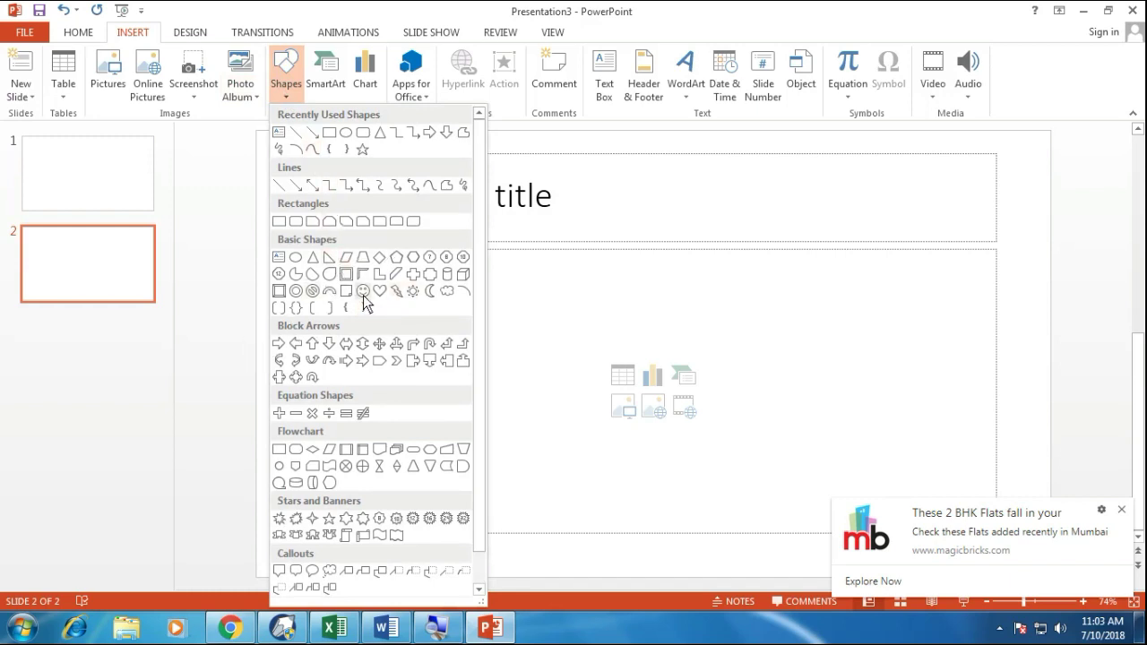
left_click(364, 305)
left_click_drag(459, 285, 616, 459)
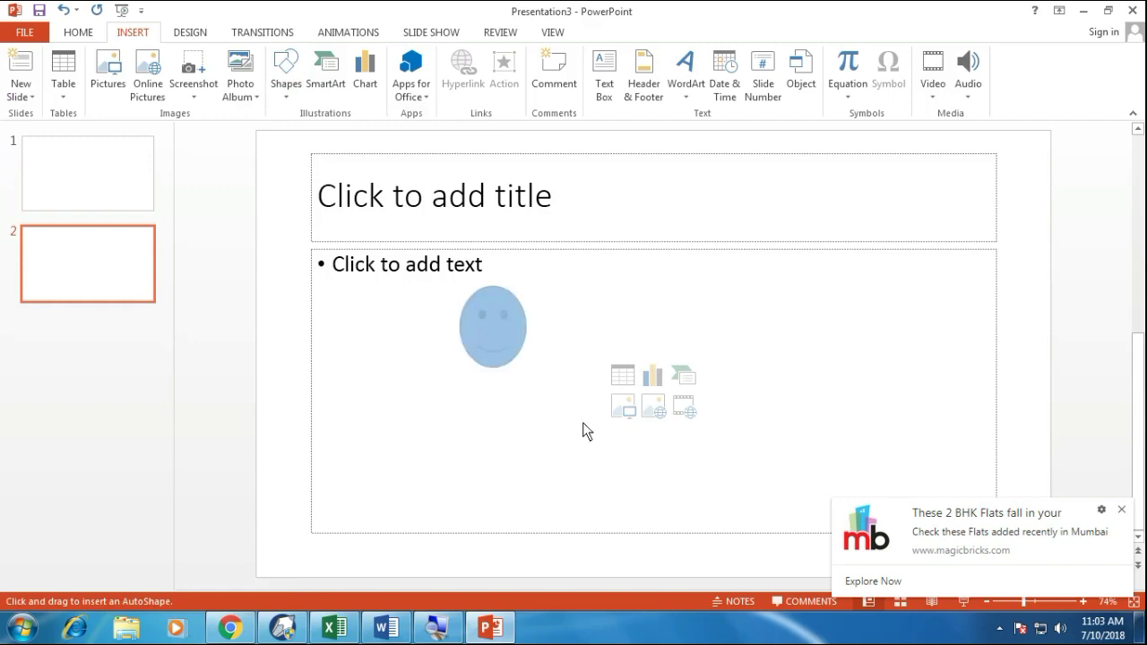
left_click_drag(549, 369, 439, 381)
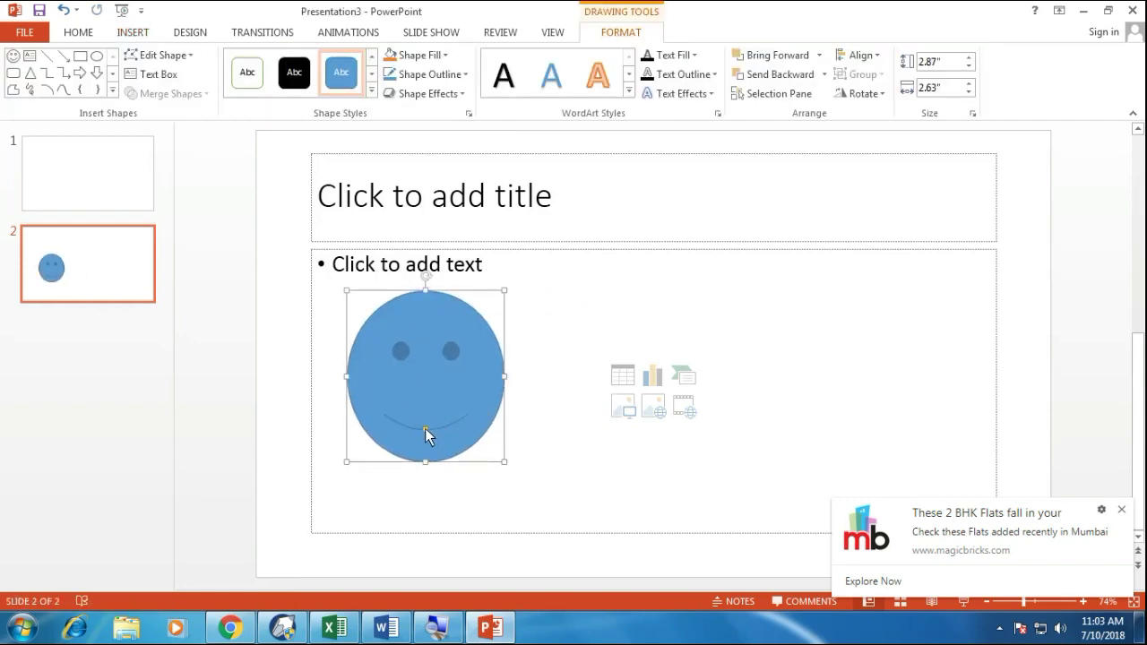
left_click_drag(425, 428, 429, 387)
mouse_move(426, 413)
left_mouse_down()
mouse_move(434, 361)
mouse_move(425, 411)
left_mouse_up()
left_click(141, 33)
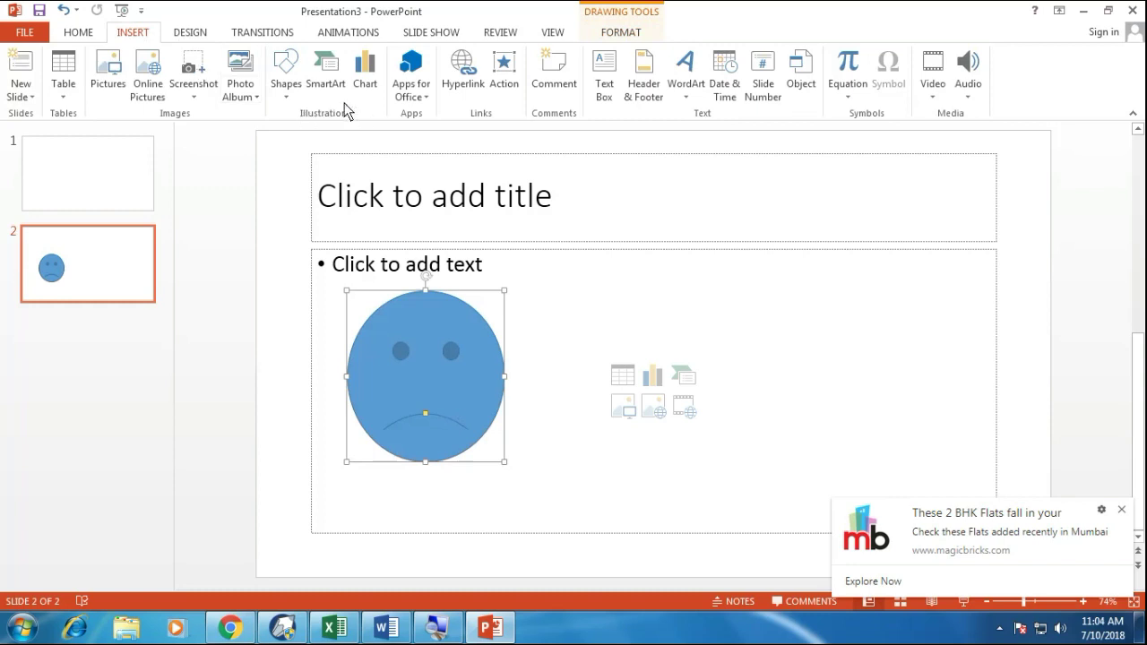
left_click(283, 94)
scroll(406, 386, "down", 1)
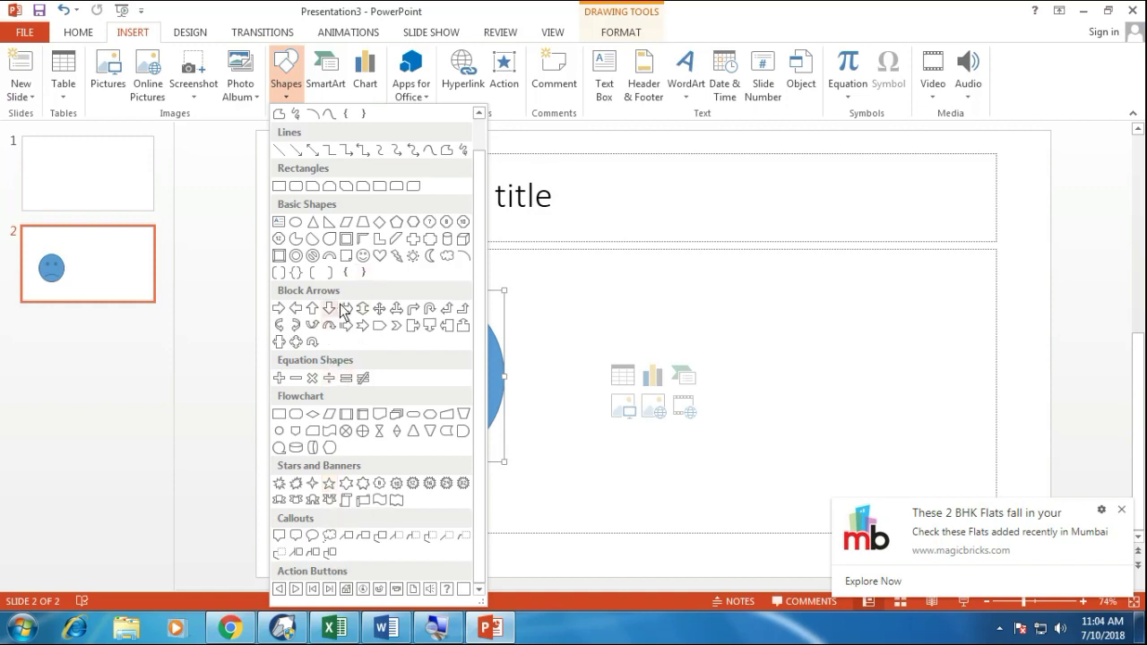
Draw a right arrow beside the face with a red outline and red fill.
left_click(282, 308)
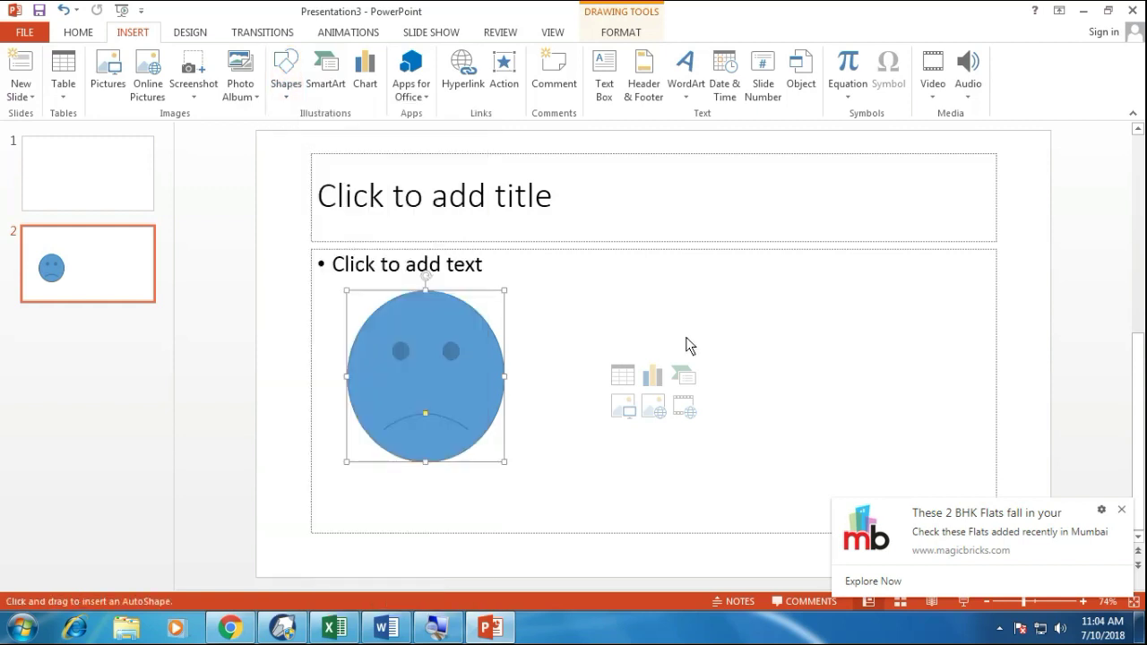
mouse_move(618, 281)
left_mouse_down()
mouse_move(708, 344)
mouse_move(621, 310)
left_mouse_up()
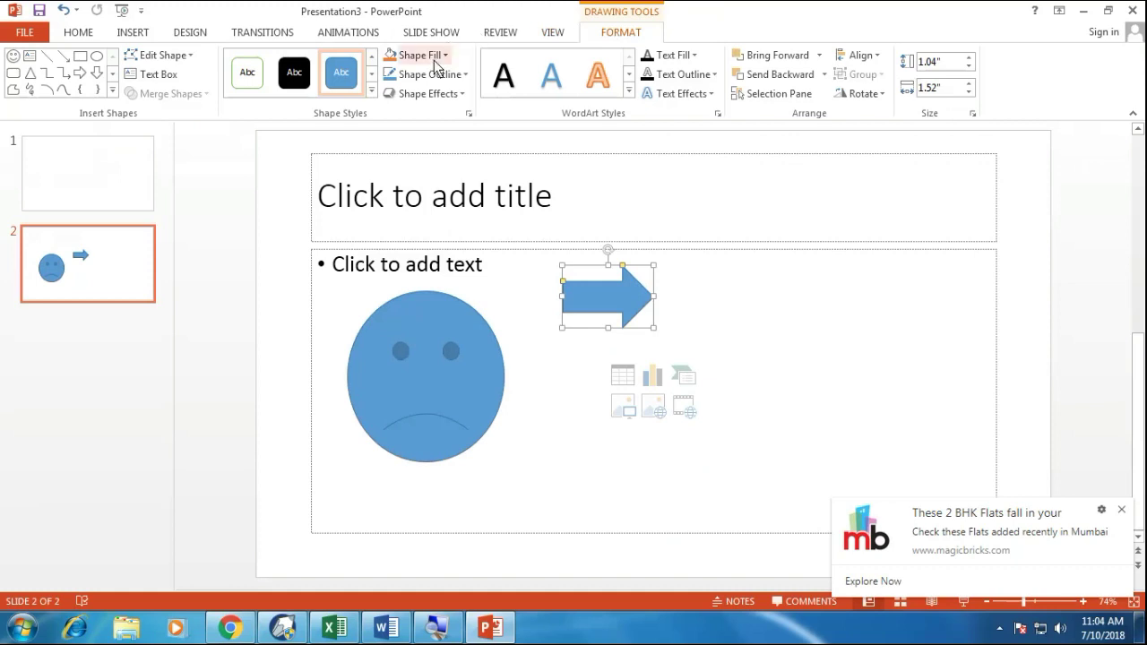
left_click(430, 74)
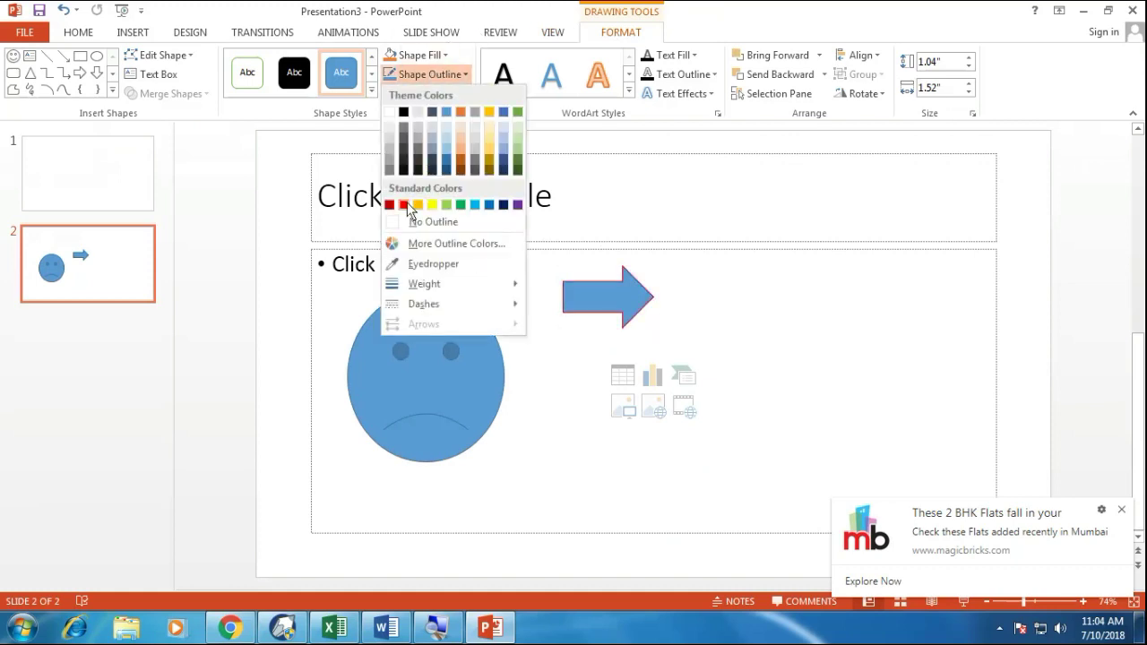
left_click(407, 205)
left_click(412, 54)
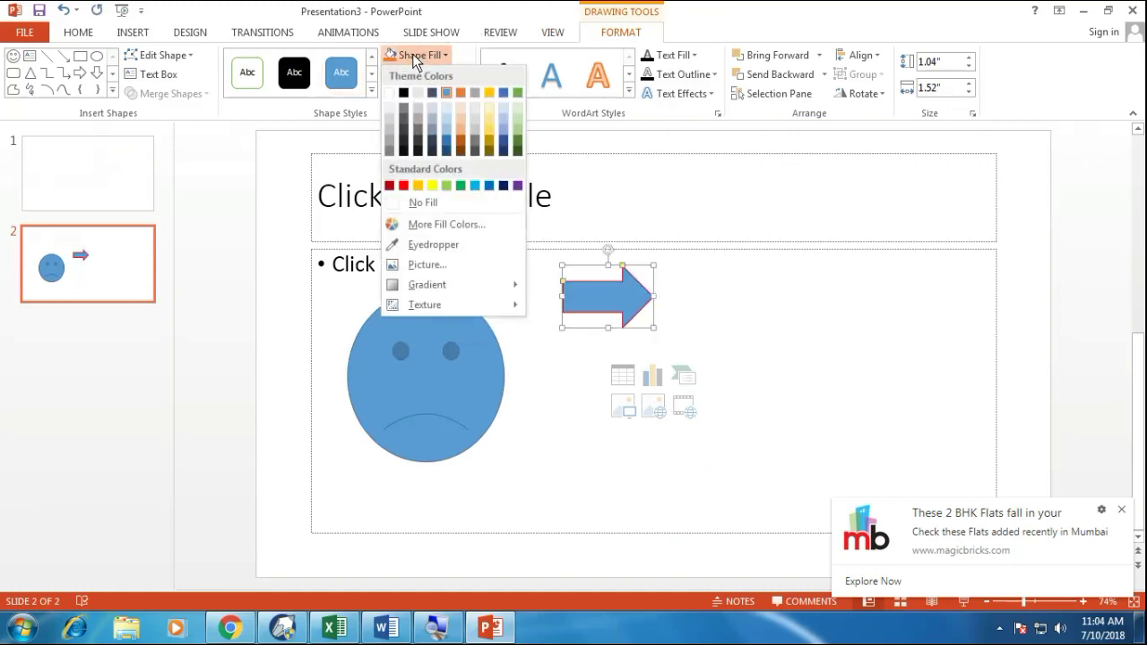
left_click(403, 185)
Add a reflection effect beneath the red arrow.
left_click(430, 93)
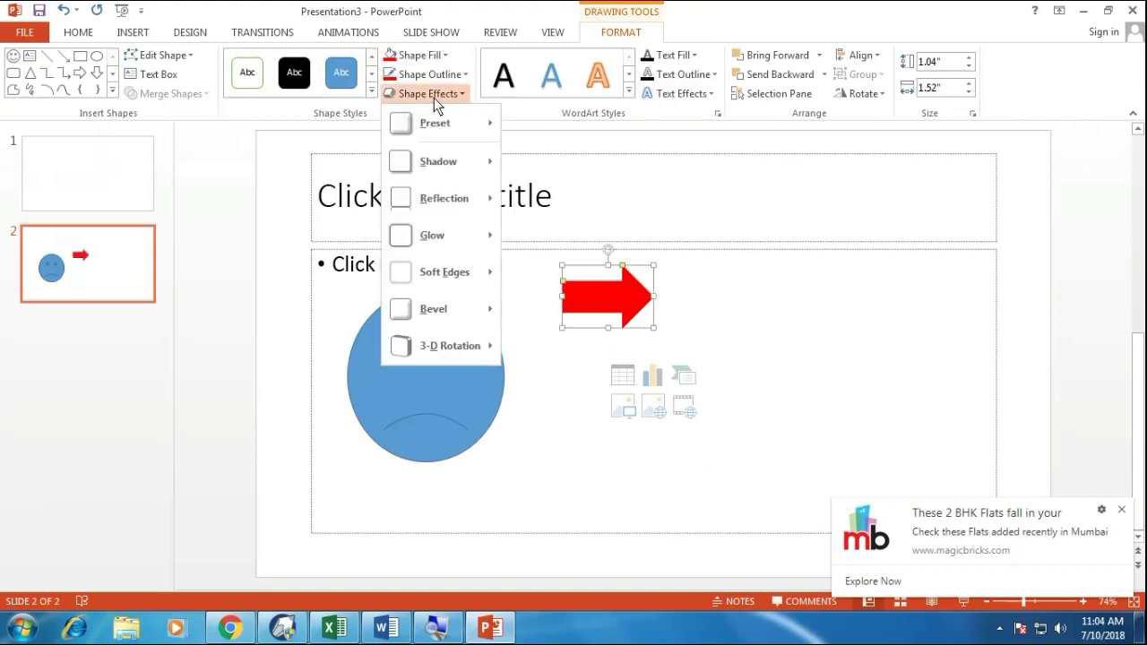
mouse_move(446, 200)
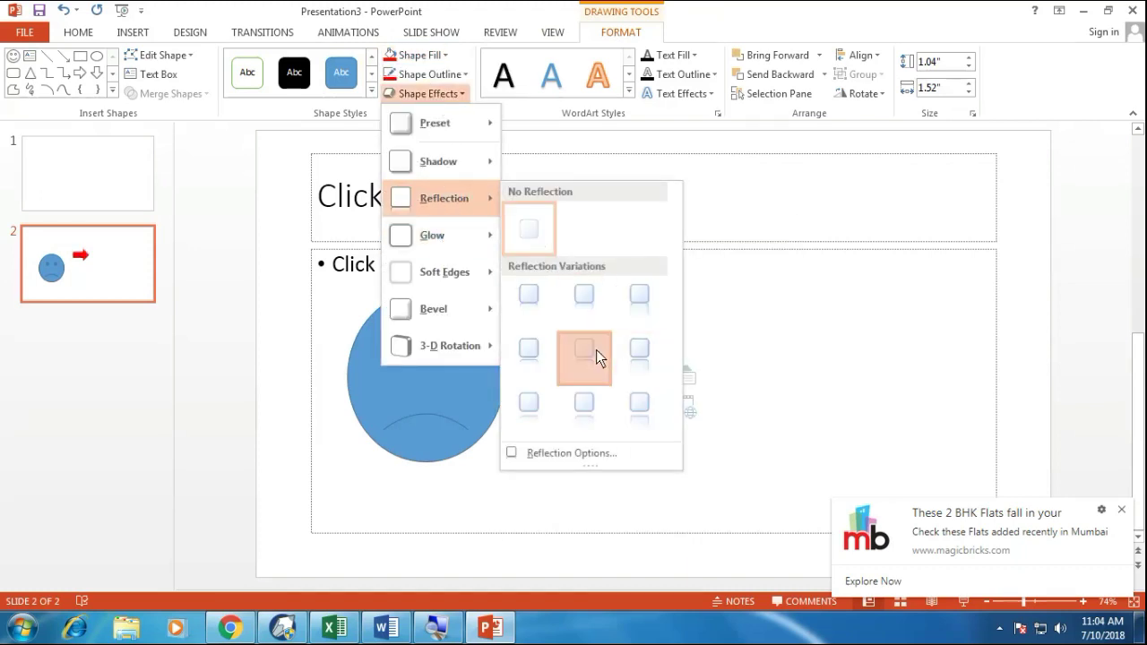
left_click(596, 349)
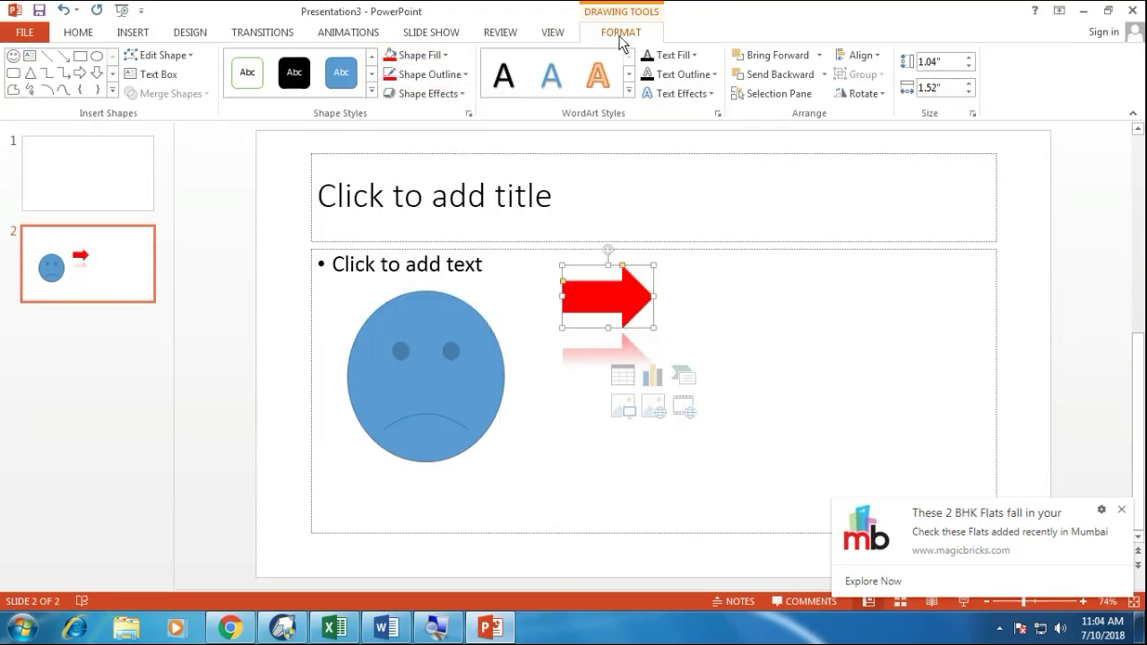
left_click(133, 32)
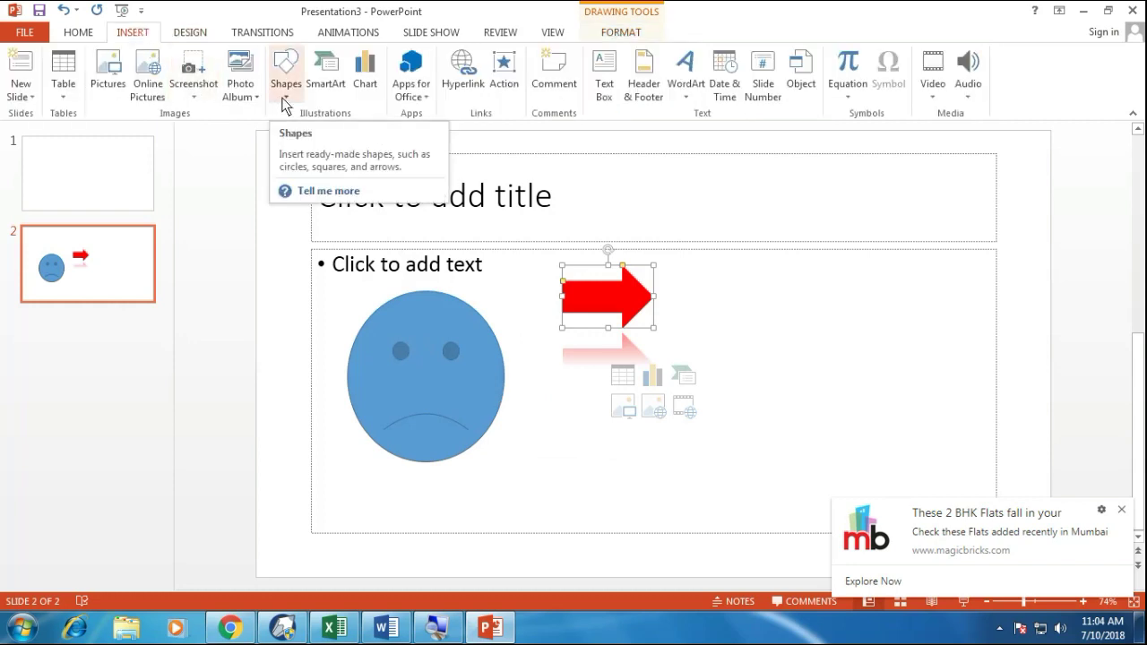
left_click(215, 159)
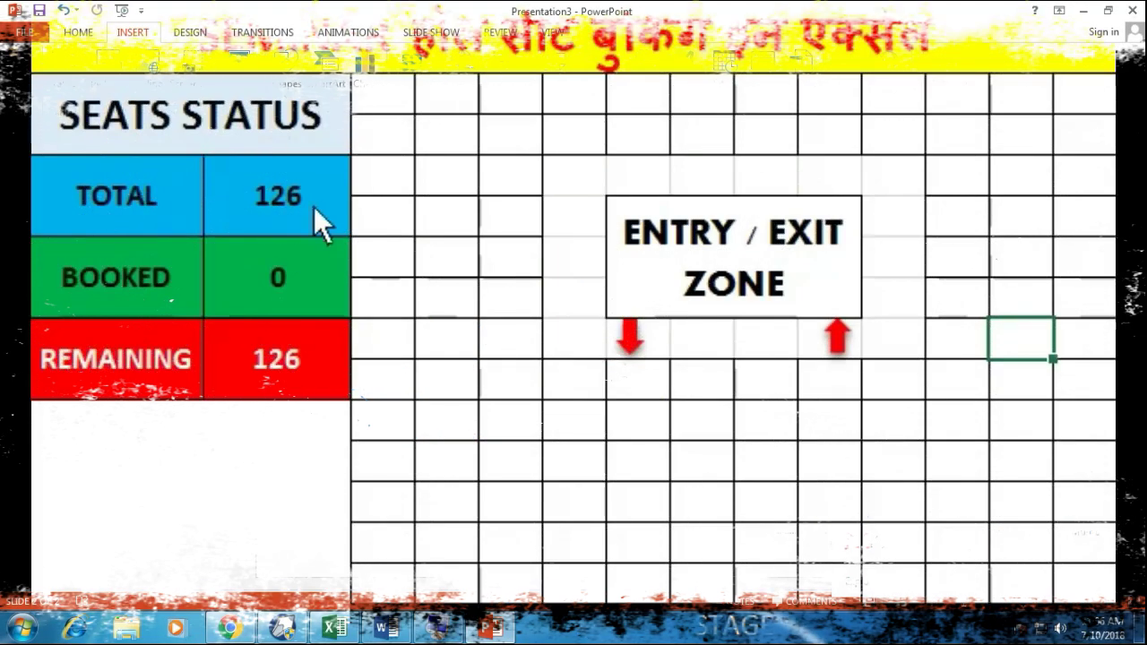
Mark seats B: two in the left column, a row of nine, three top-row, two right-column.
left_click(455, 190)
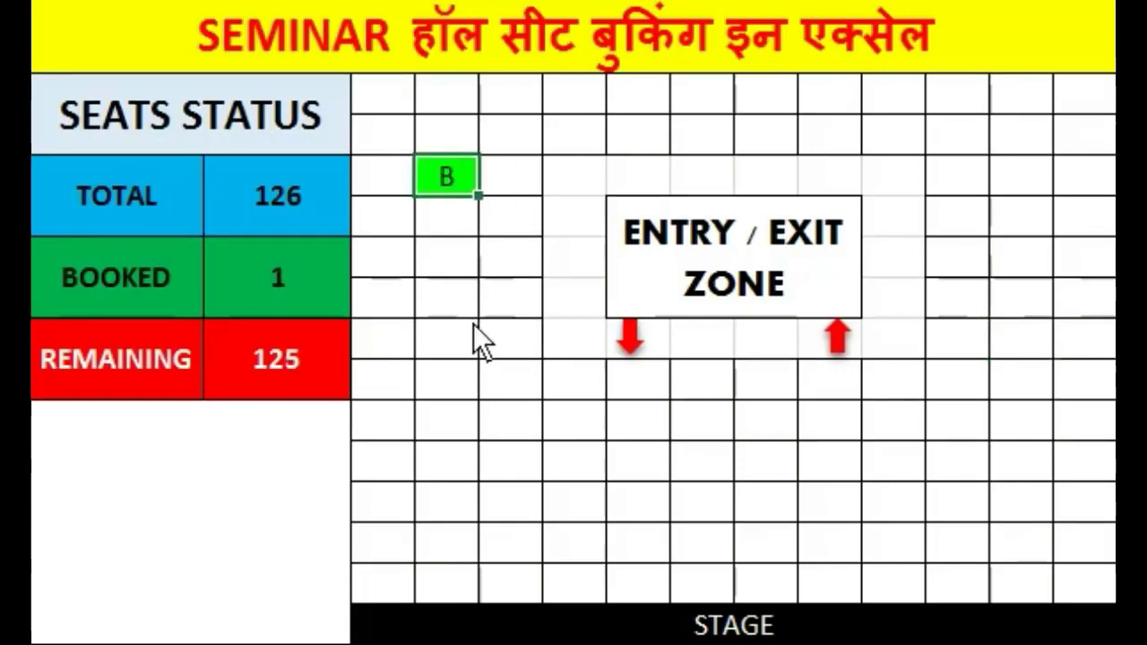
left_click(464, 299)
left_click_drag(447, 462, 957, 462)
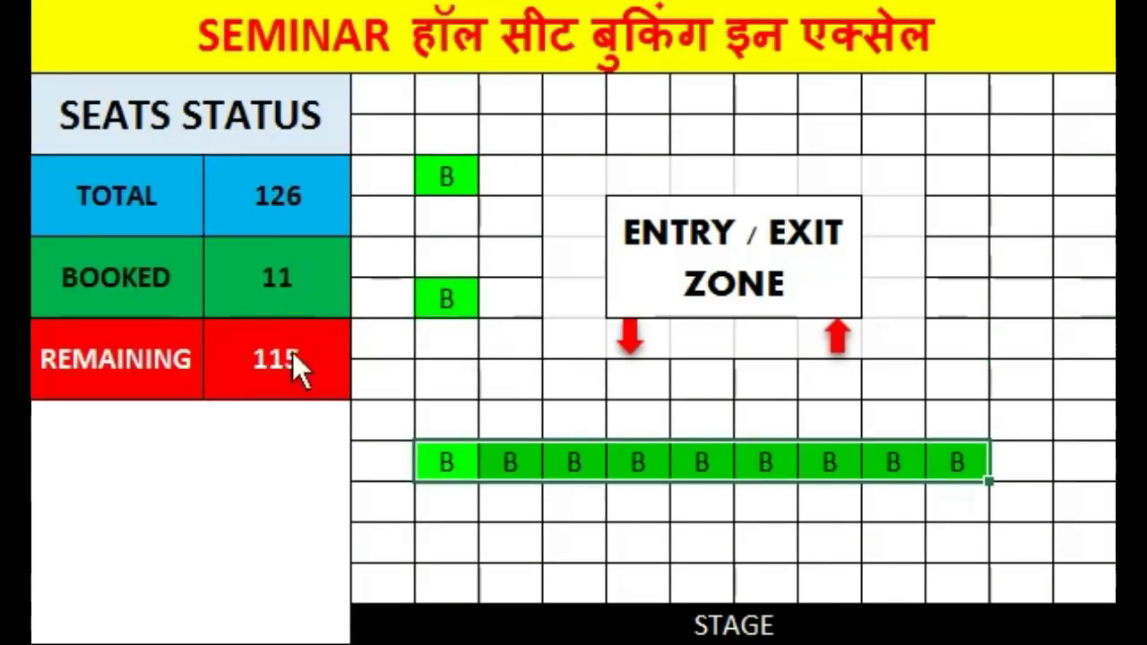
left_click(383, 95)
left_click(574, 94)
left_click(894, 94)
left_click(1021, 134)
left_click(1021, 299)
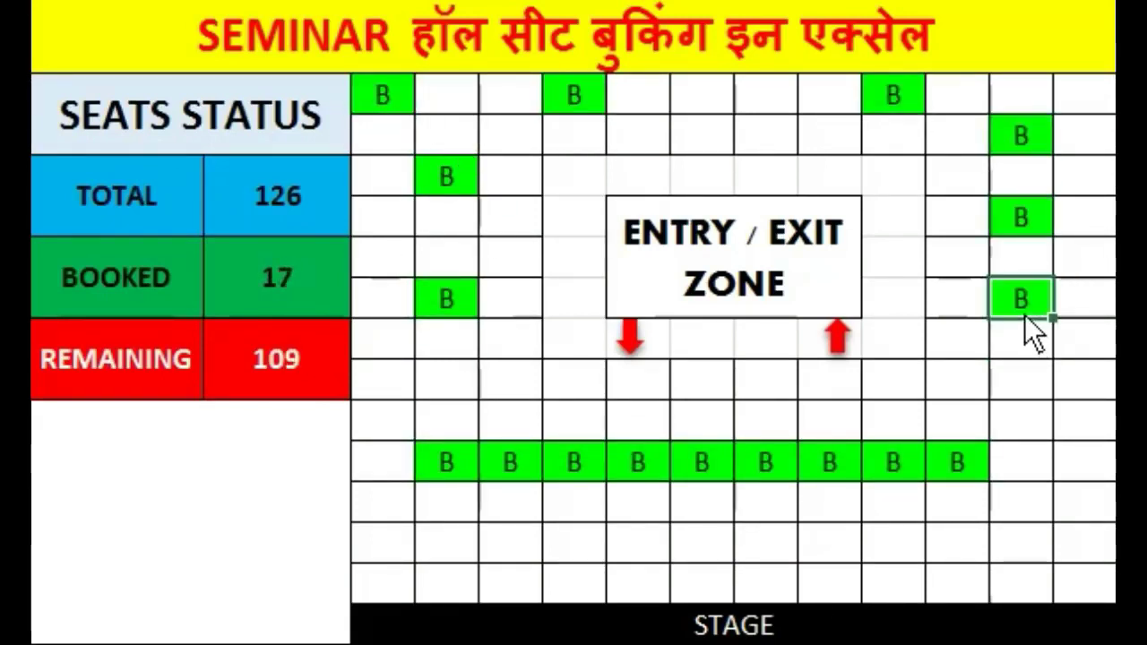
Book left-side seats, clear one mistaken entry, and book the three rows nearest the stage.
left_click(394, 386)
left_click(388, 255)
key("Delete")
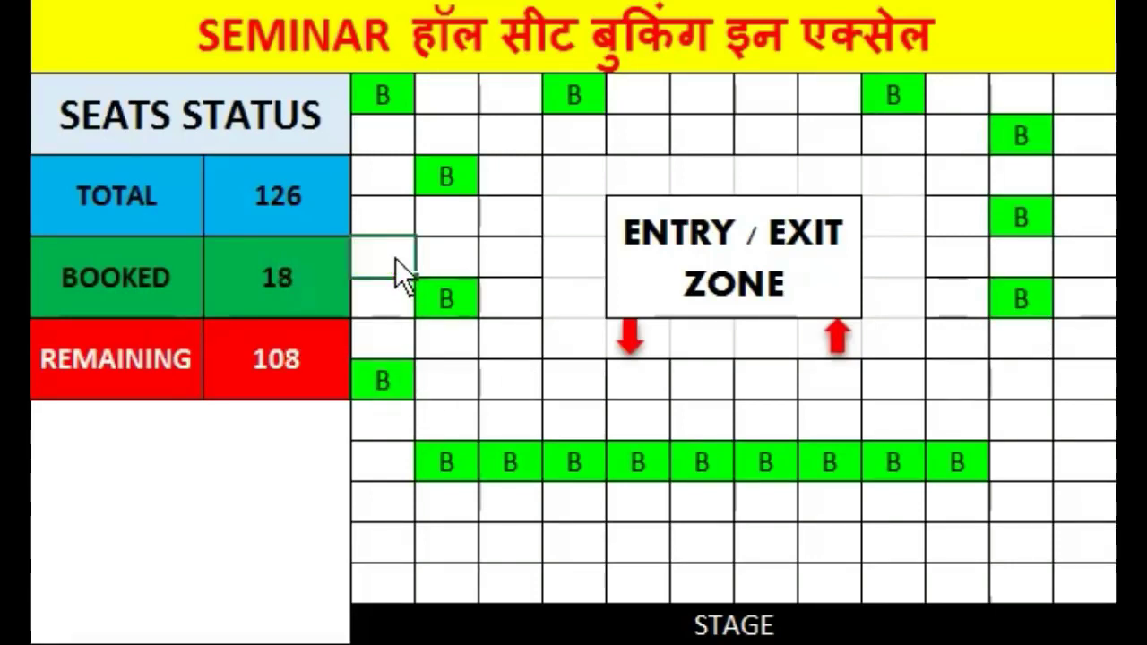
left_click(574, 381)
left_click_drag(383, 583, 1067, 512)
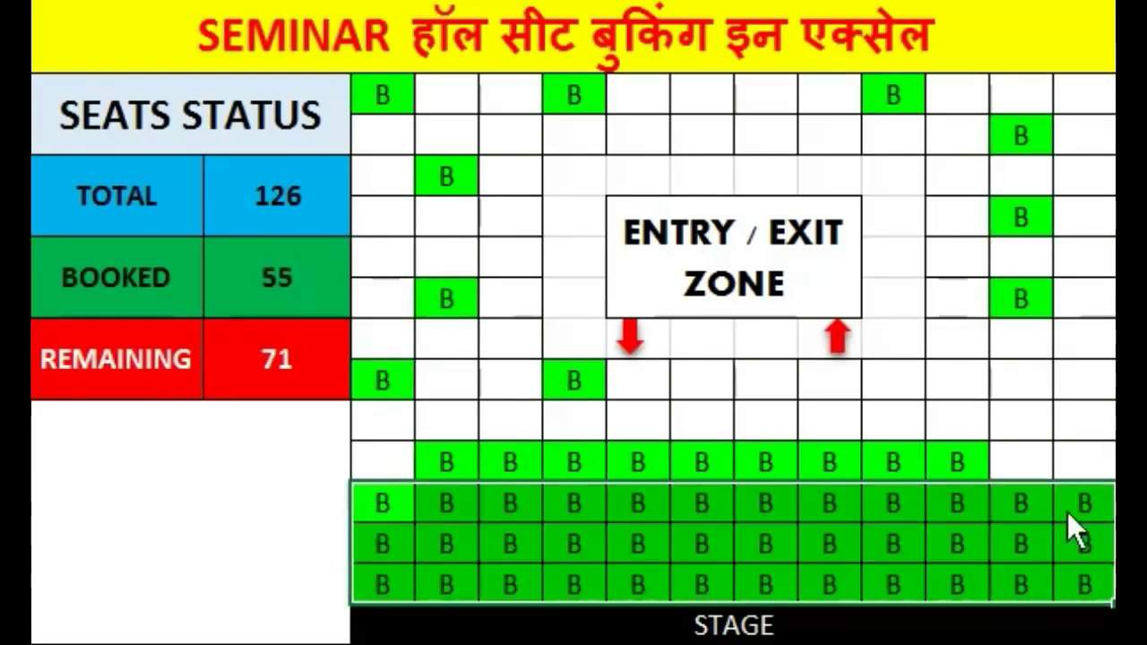